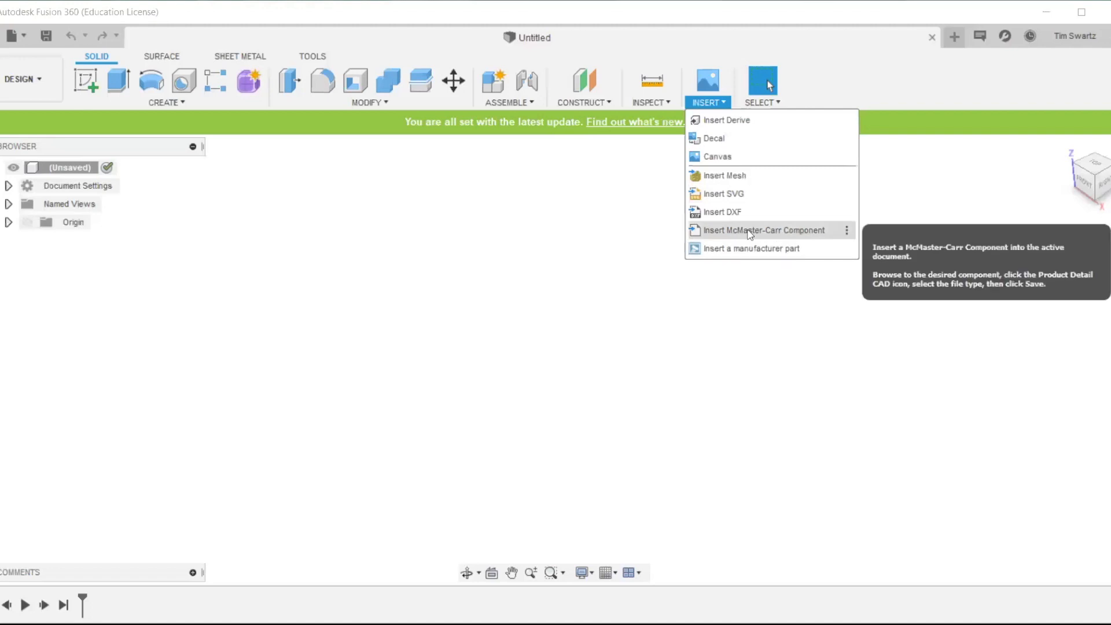
Search the McMaster-Carr component catalogue for bearing and open the standard Ball Bearings product list
left_click(749, 230)
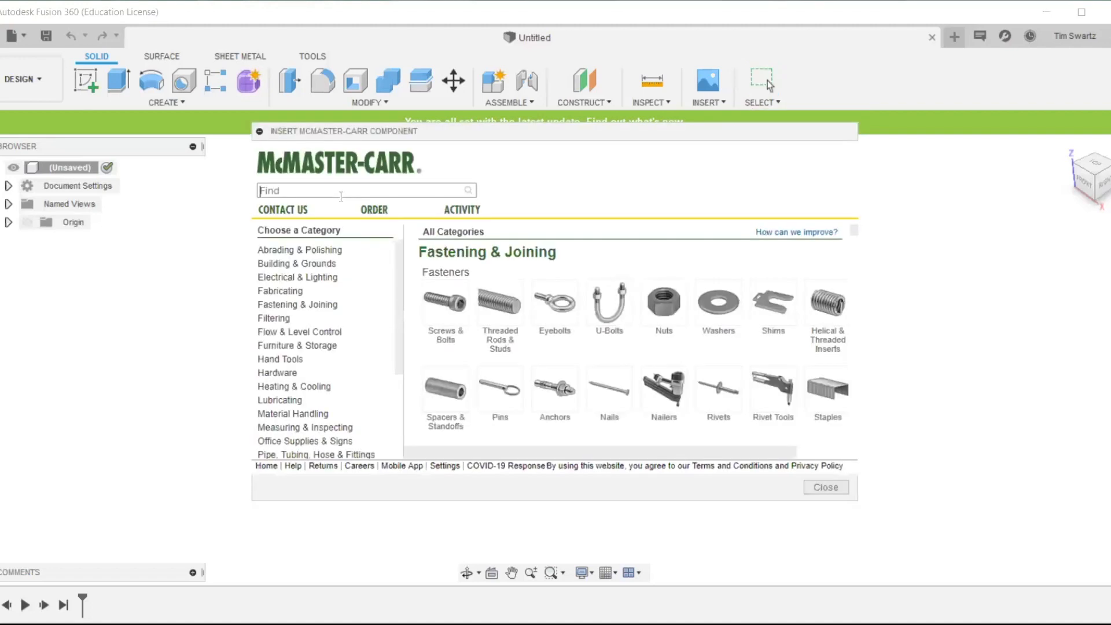
type("bearing")
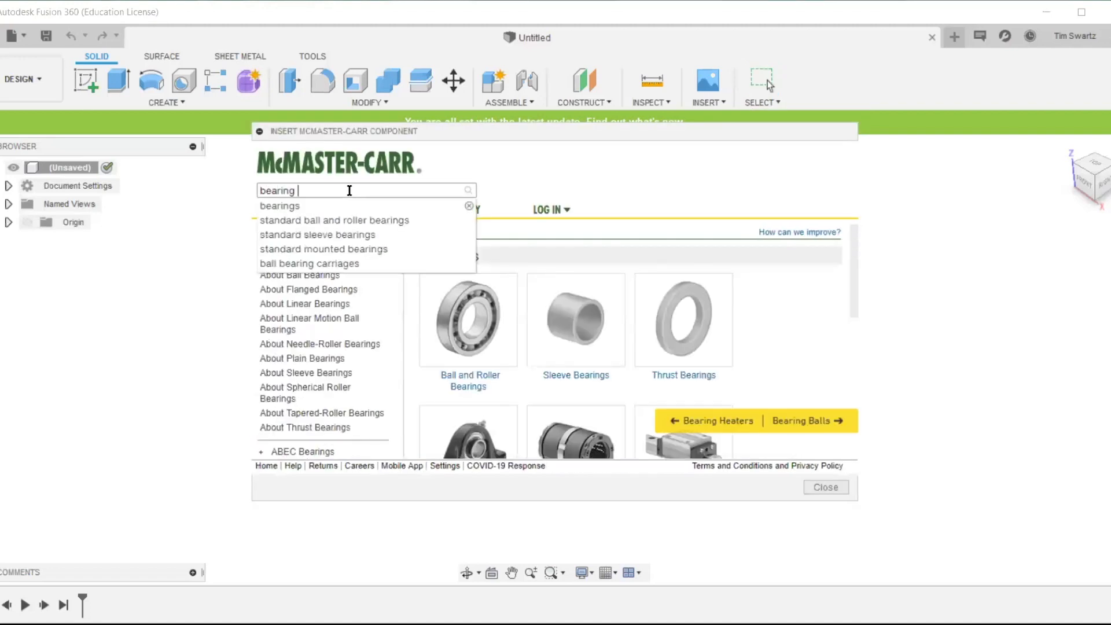
key("Return")
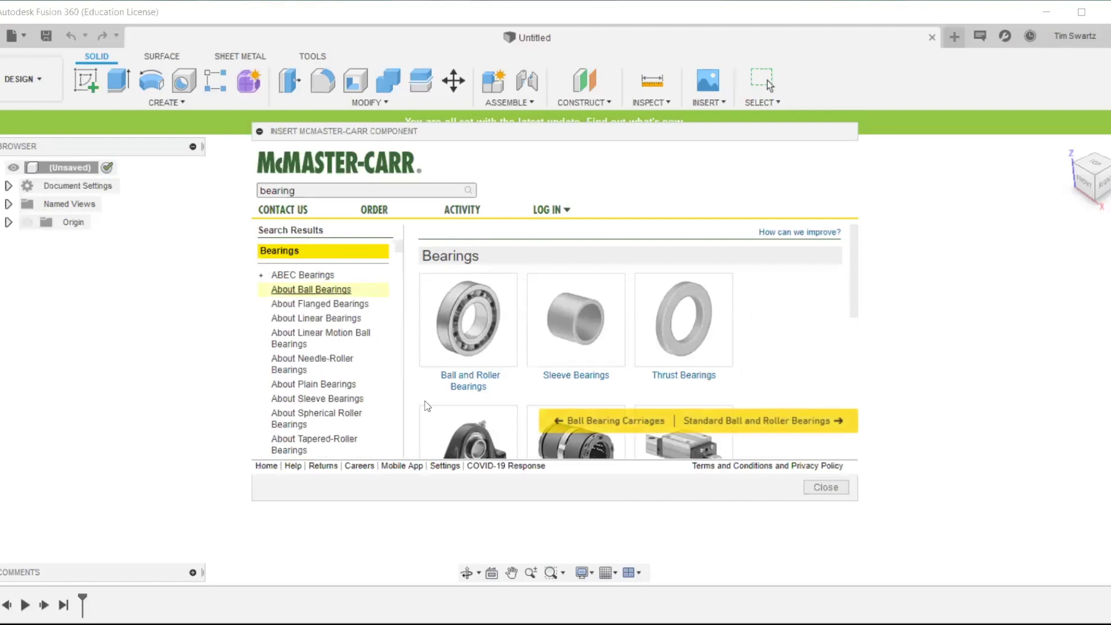
left_click(465, 324)
scroll(497, 374, "down", 1)
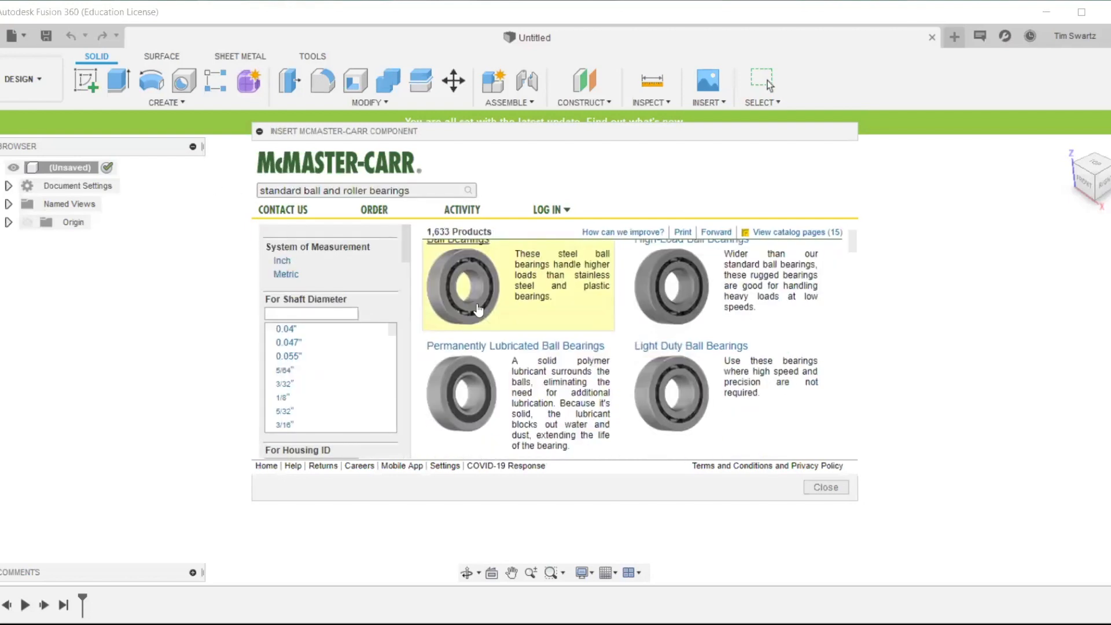
left_click(488, 346)
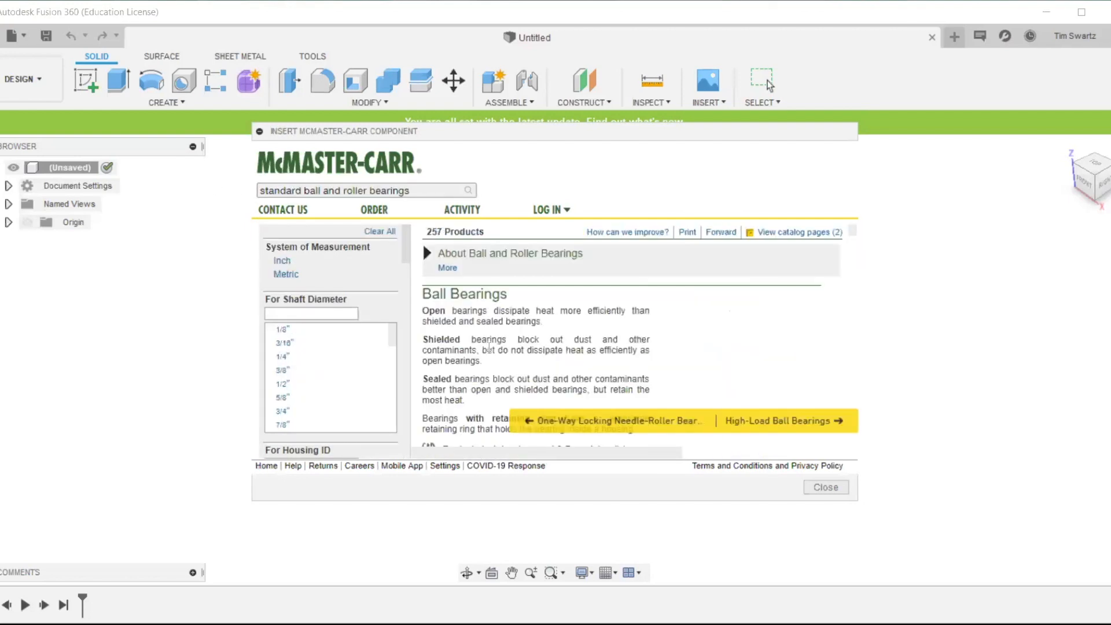
Open the product detail page for the open R12 ball bearing for a 3/4" shaft diameter
scroll(488, 347, "down", 8)
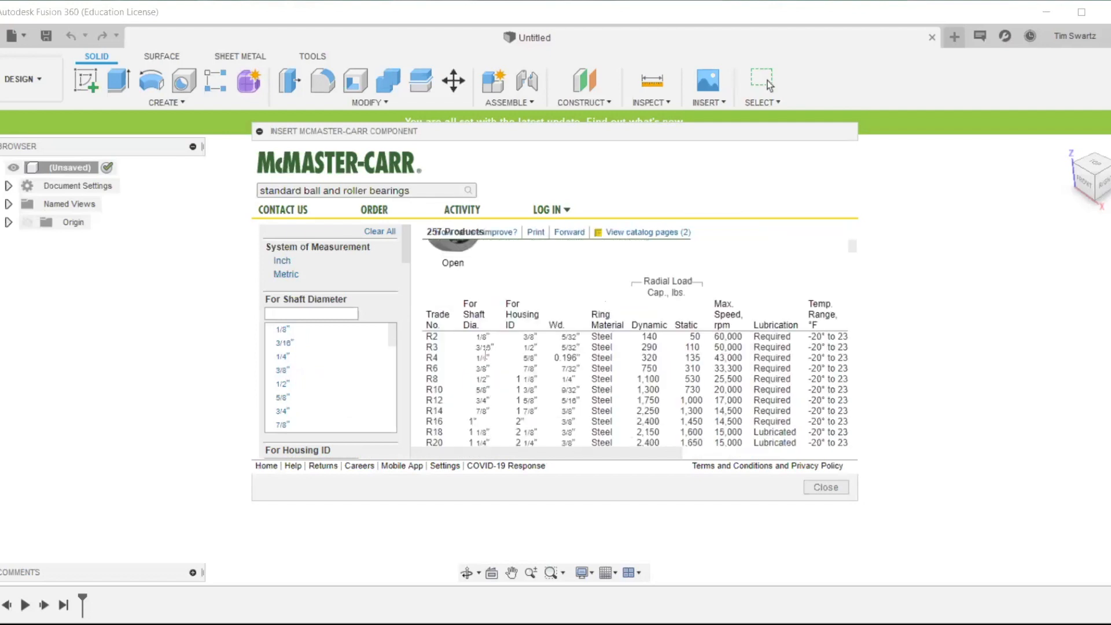
scroll(485, 351, "down", 3)
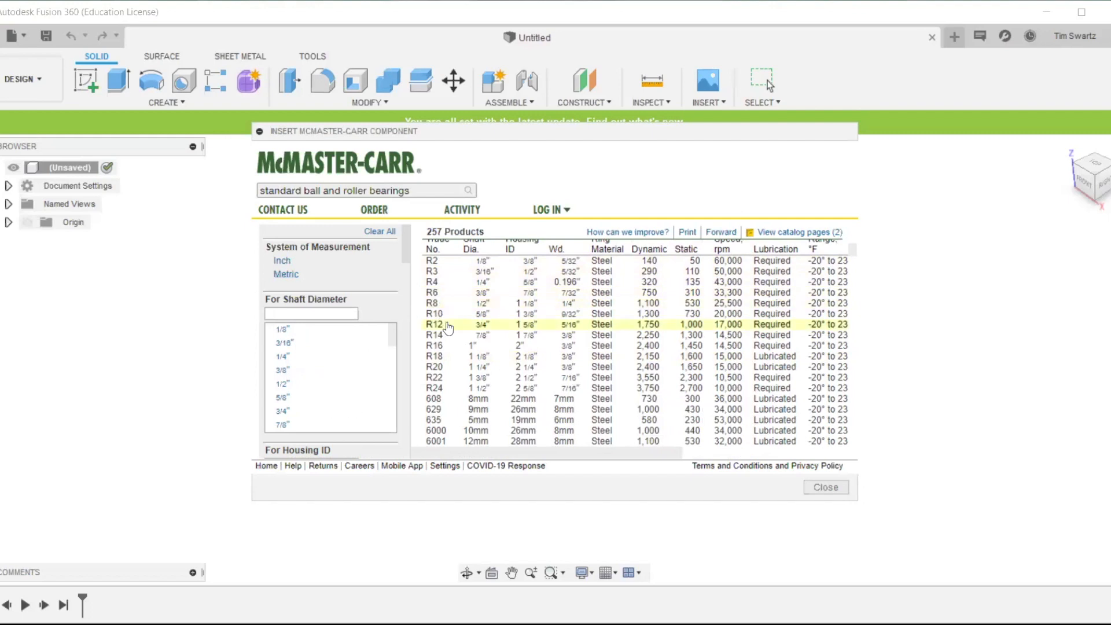
left_click(445, 328)
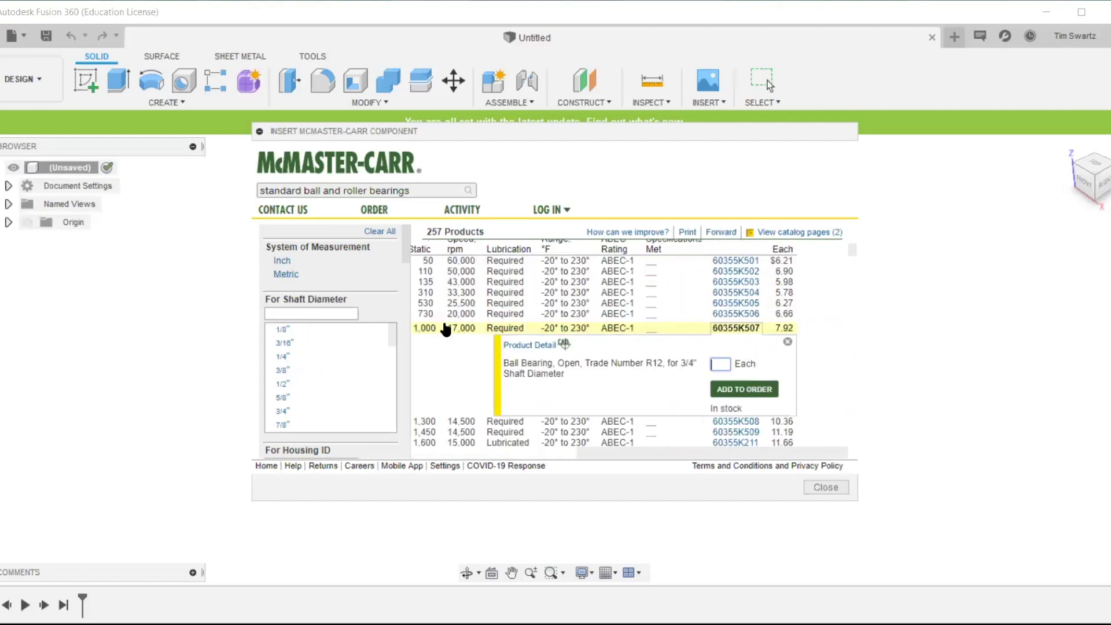
left_click(527, 345)
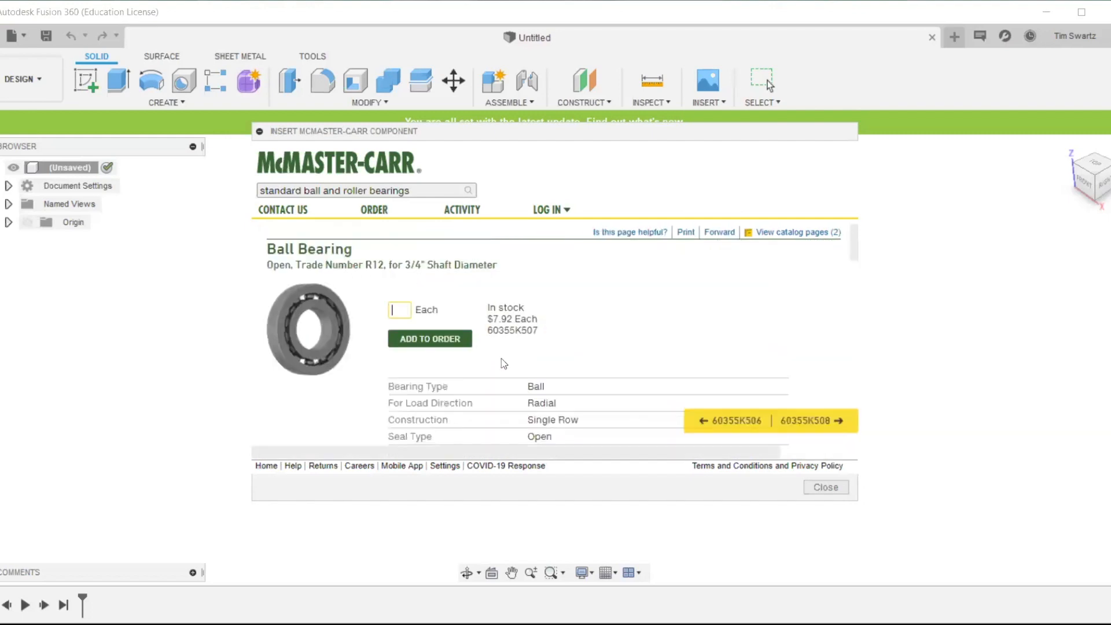
Enlarge the catalogue window to examine the bearing's dimension drawing, and insert its 3-D STEP model into the design
scroll(476, 370, "down", 10)
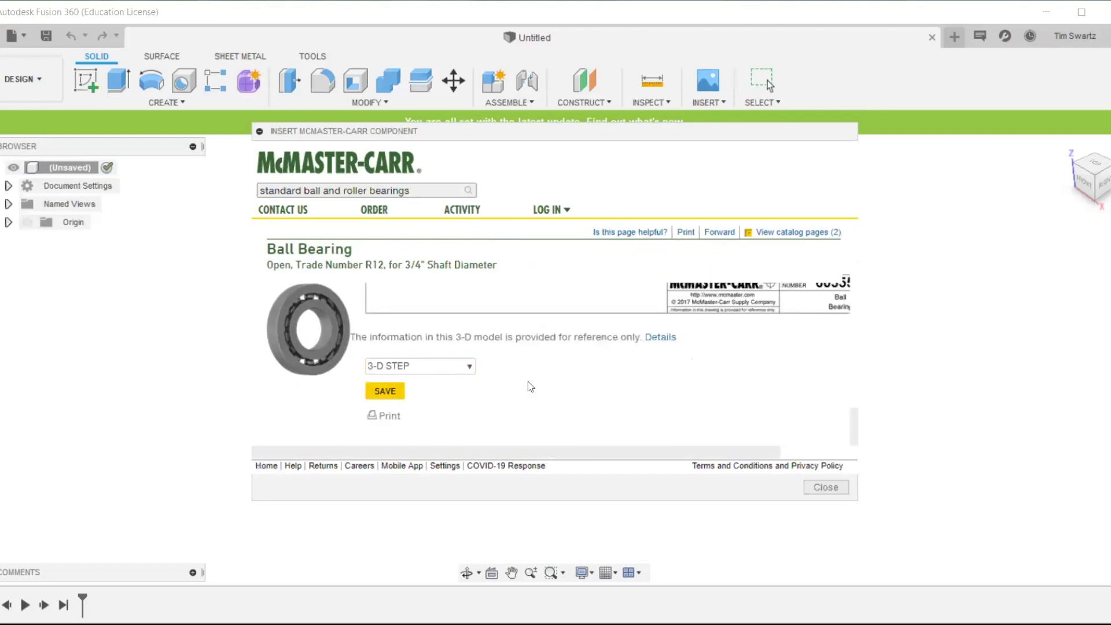
scroll(531, 387, "up", 5)
scroll(543, 384, "up", 2)
scroll(596, 353, "down", 2)
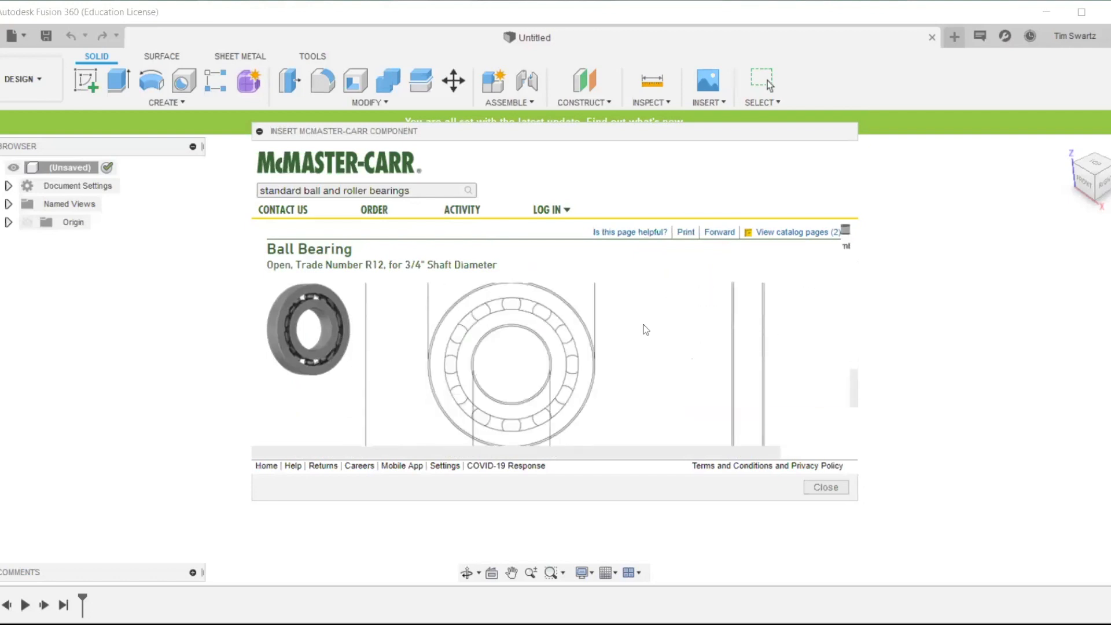
left_click_drag(855, 499, 1012, 587)
scroll(553, 384, "up", 1)
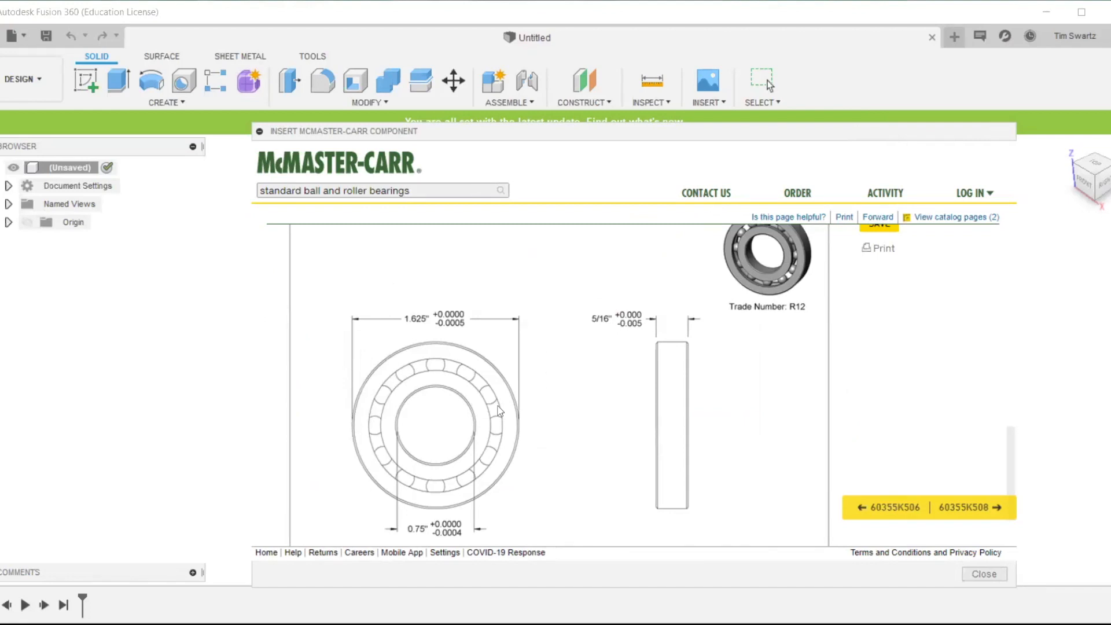
scroll(487, 419, "down", 1)
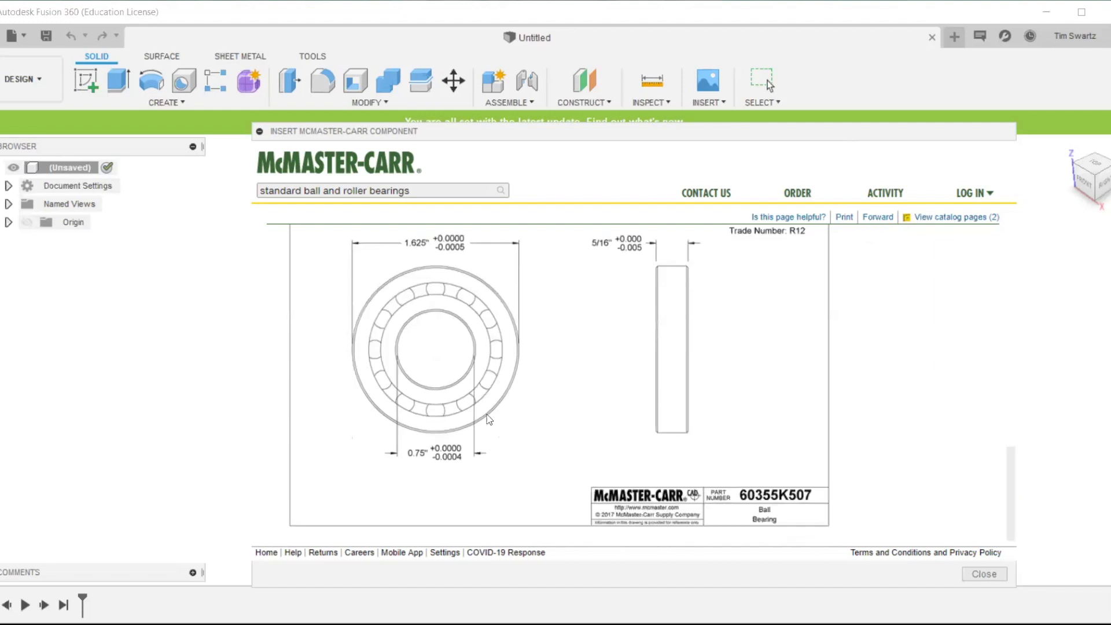
scroll(487, 419, "up", 3)
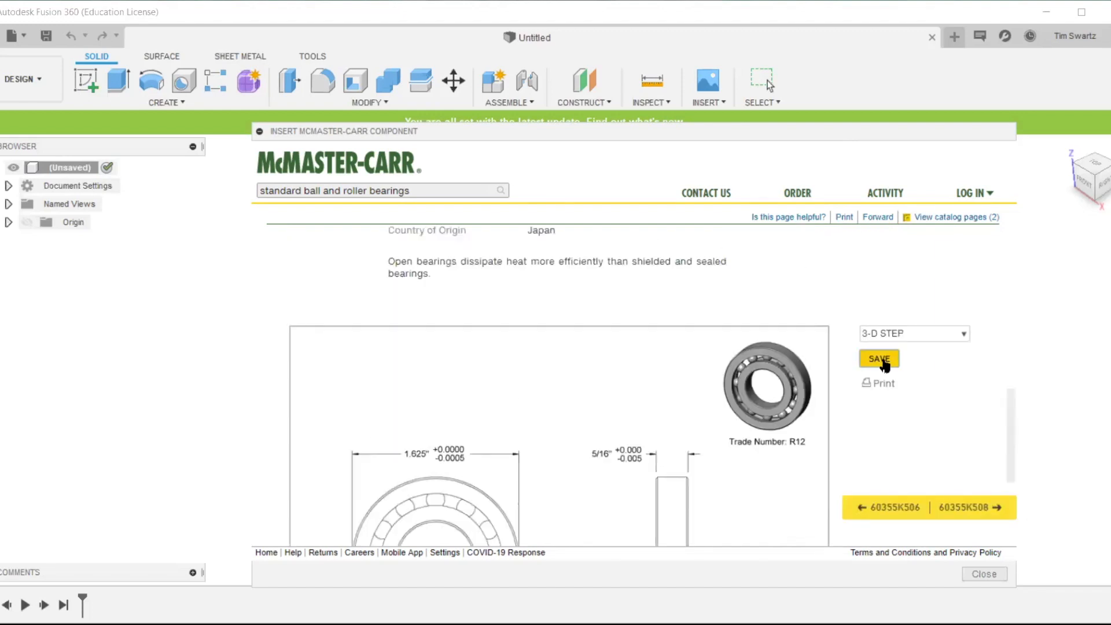
left_click(881, 359)
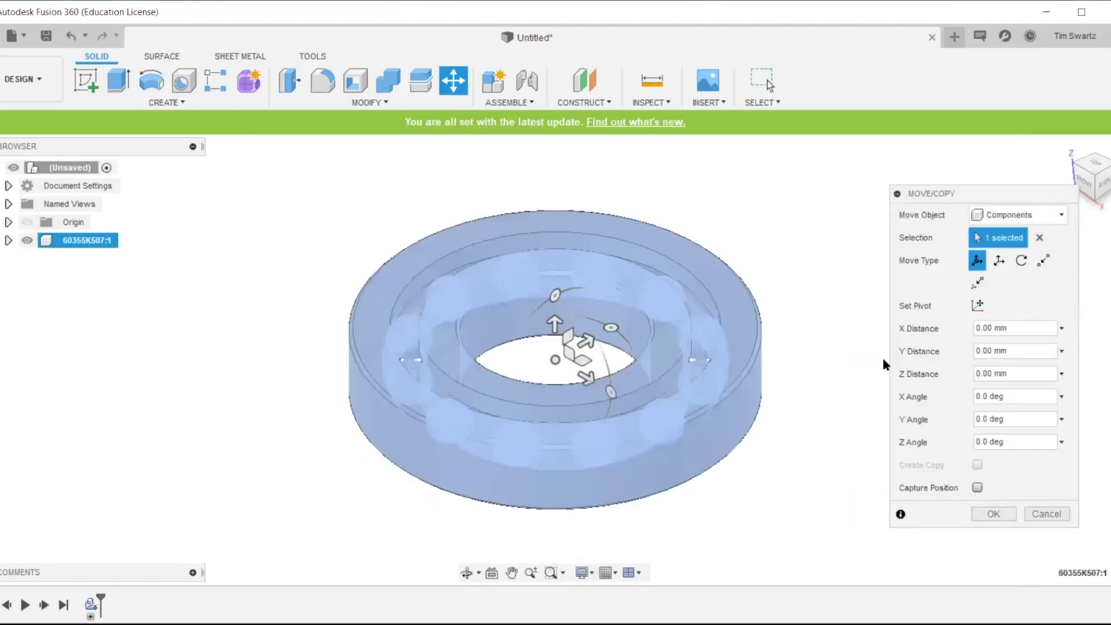
Rotate the inserted bearing 90 degrees about the X axis so that it stands upright facing the front
left_click(1094, 168)
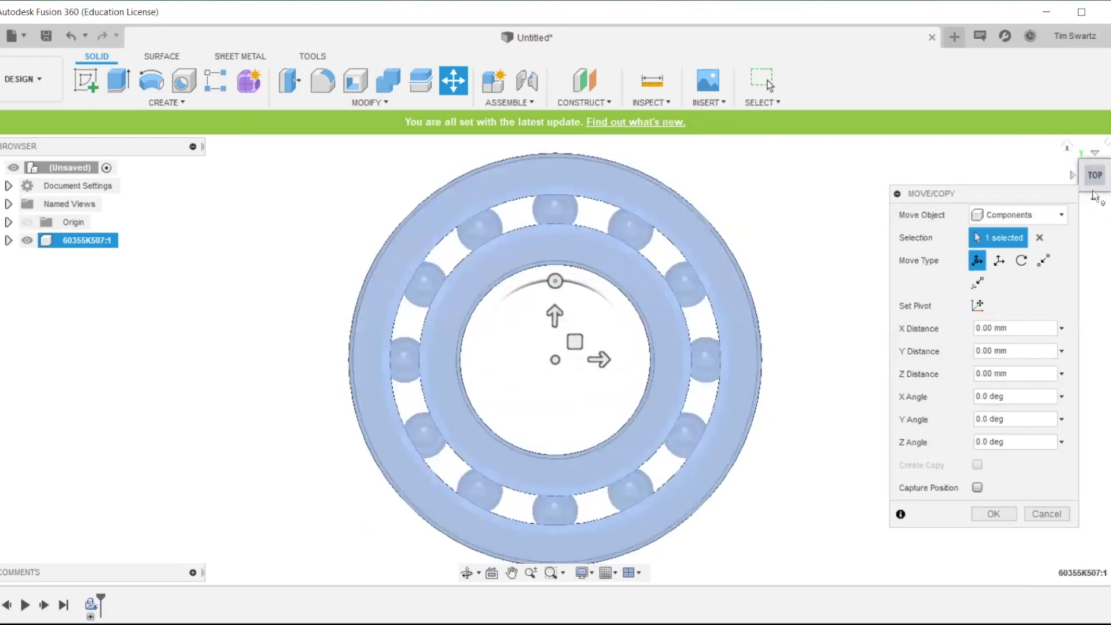
left_click(1096, 201)
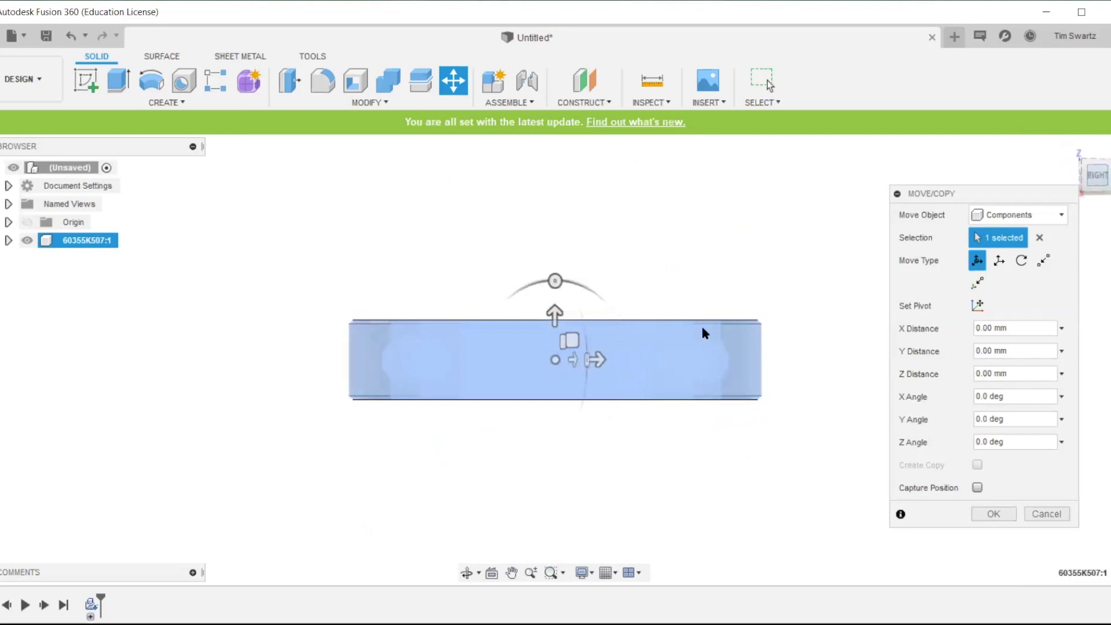
left_click_drag(554, 281, 475, 360)
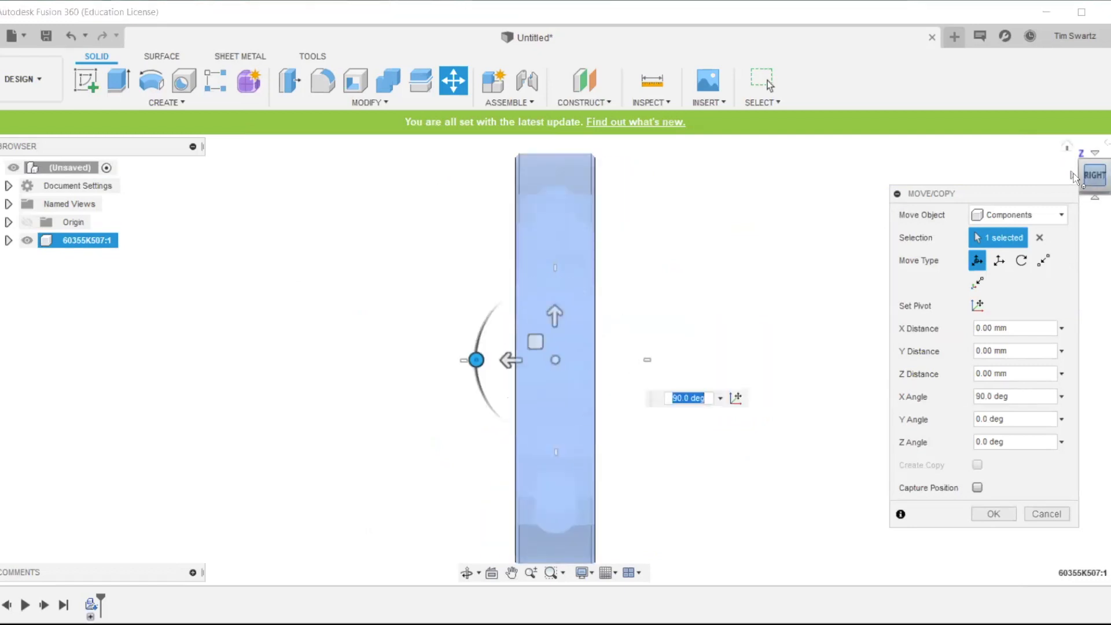
left_click(994, 516)
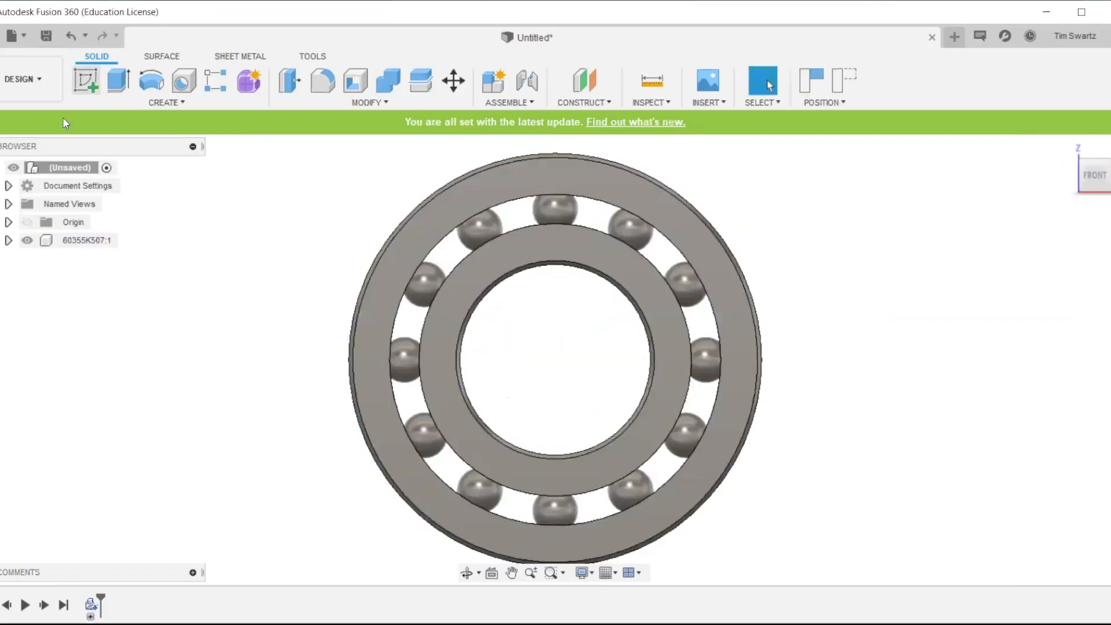
Change the document's active units to Inch
left_click(8, 186)
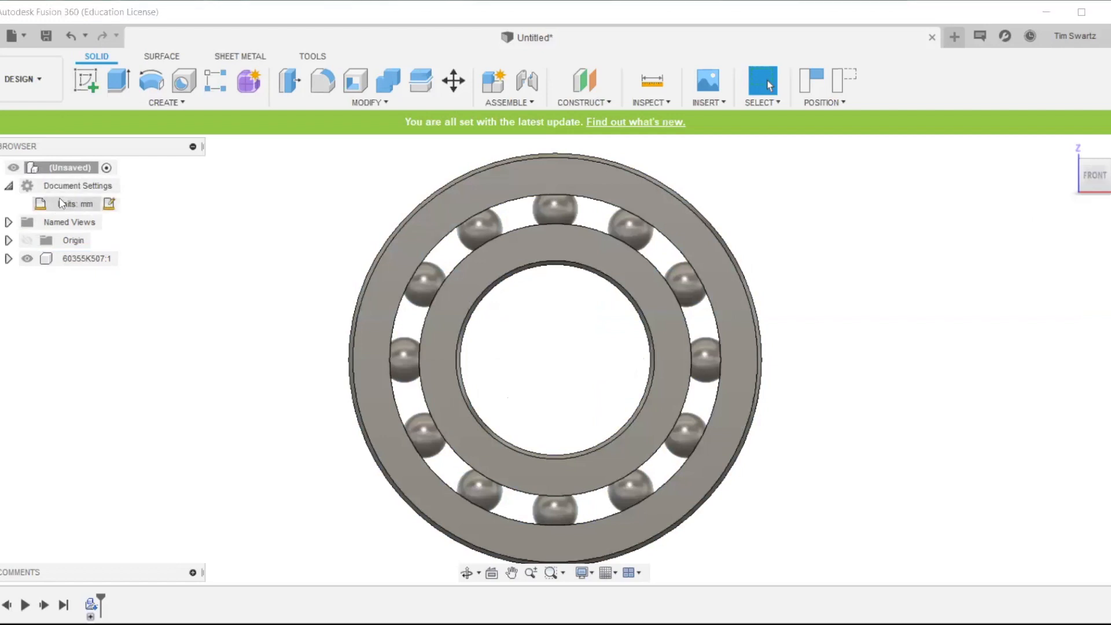
left_click(114, 205)
left_click(1013, 216)
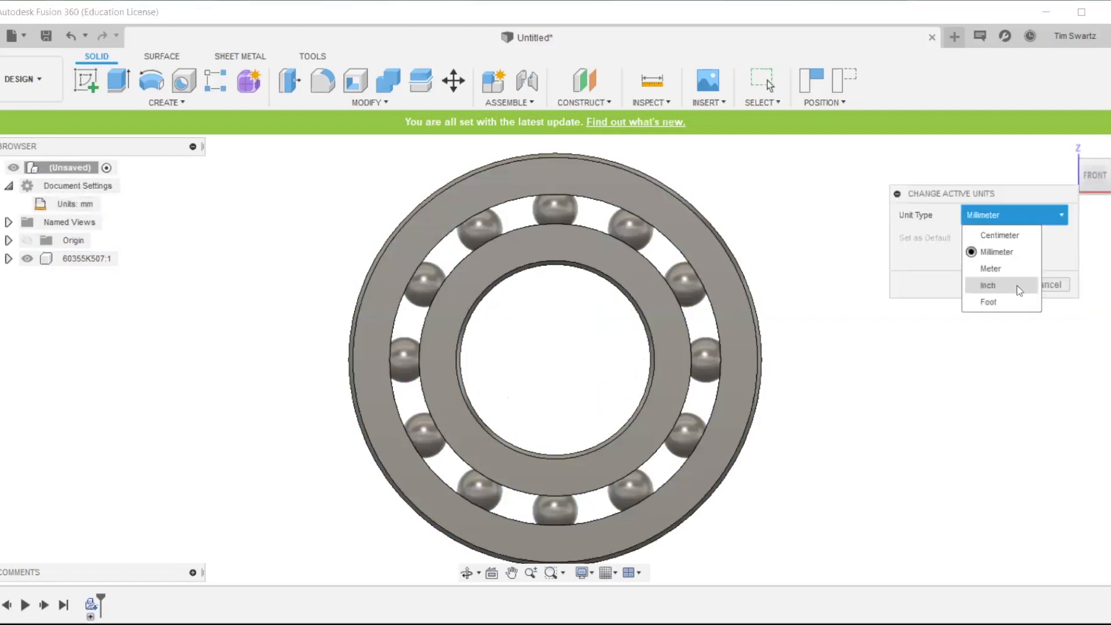
left_click(988, 286)
left_click(1013, 285)
Start a sketch on the XZ plane, capturing the bearing's moved position
scroll(786, 367, "down", 3)
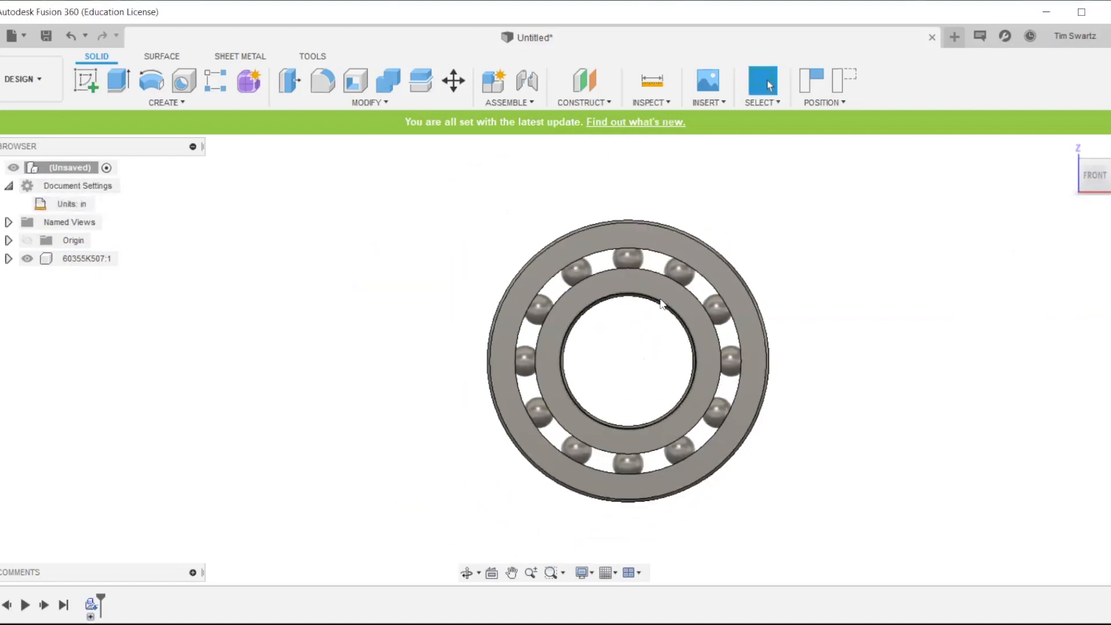
scroll(449, 336, "down", 2)
middle_click_drag(347, 299, 210, 300)
scroll(311, 299, "down", 1)
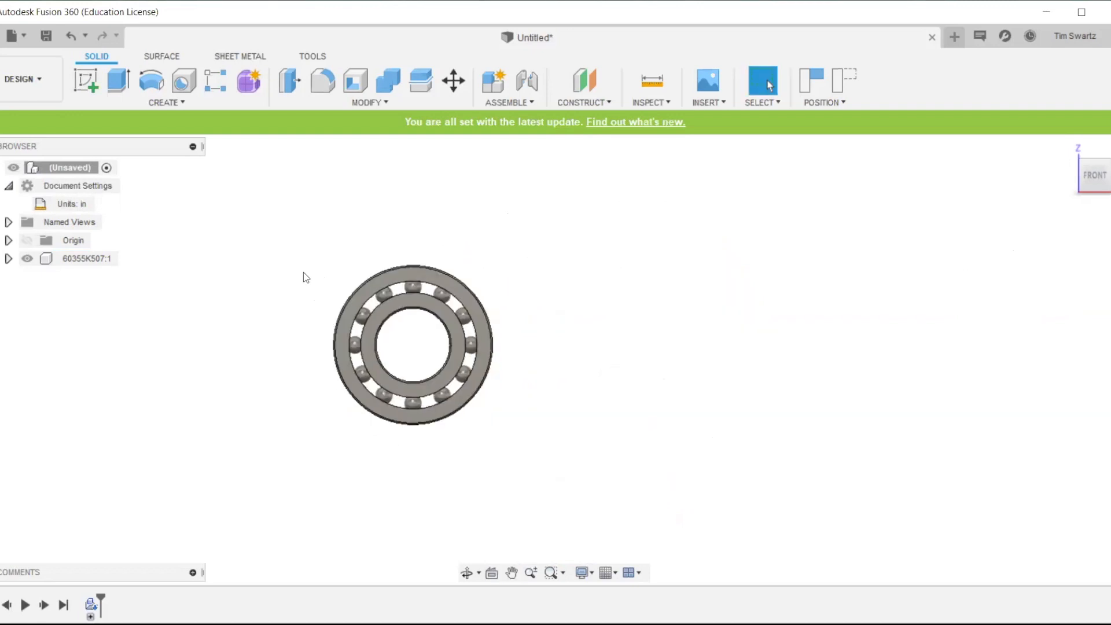
middle_click_drag(304, 274, 369, 285)
left_click(85, 79)
left_click(535, 293)
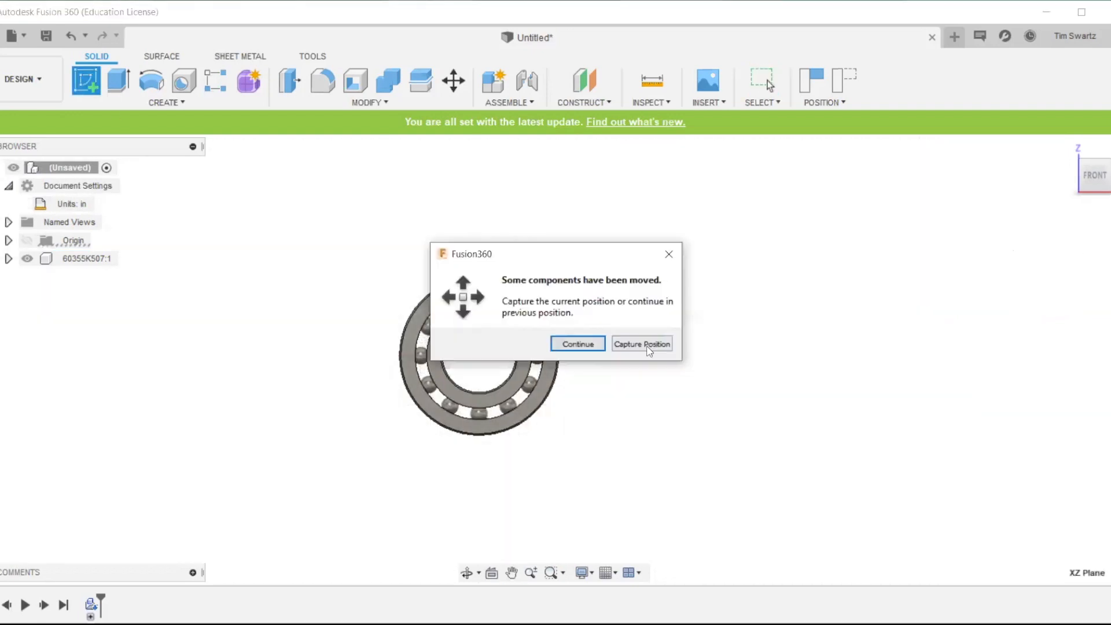
key("Return")
Sketch a center rectangle about 2 in high around the bearing, centred on the origin
left_click(128, 104)
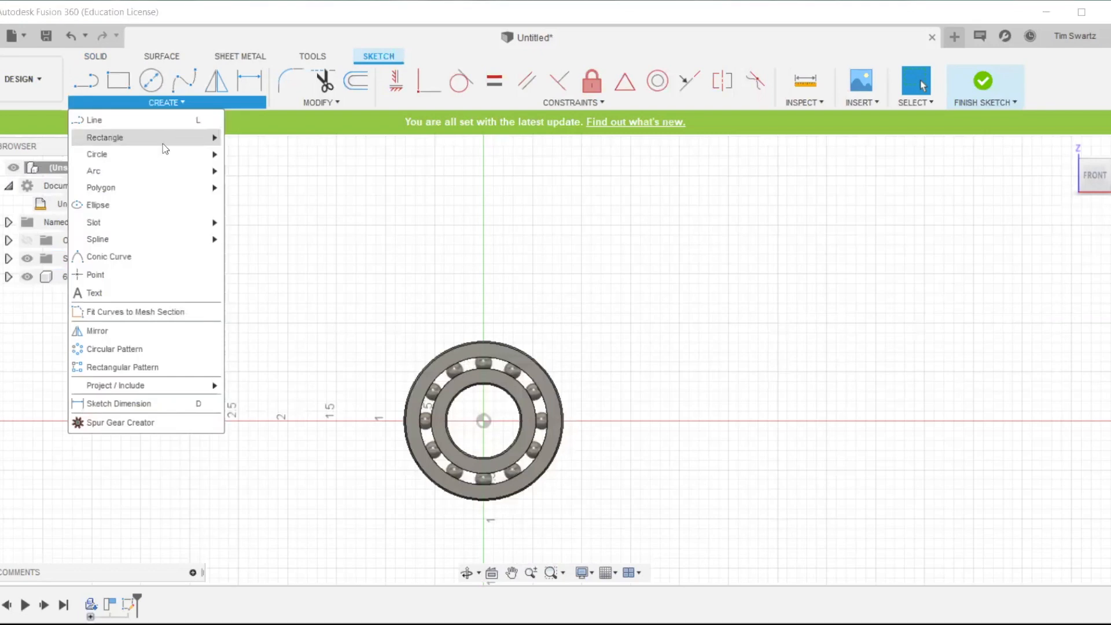
mouse_move(208, 146)
left_click(257, 174)
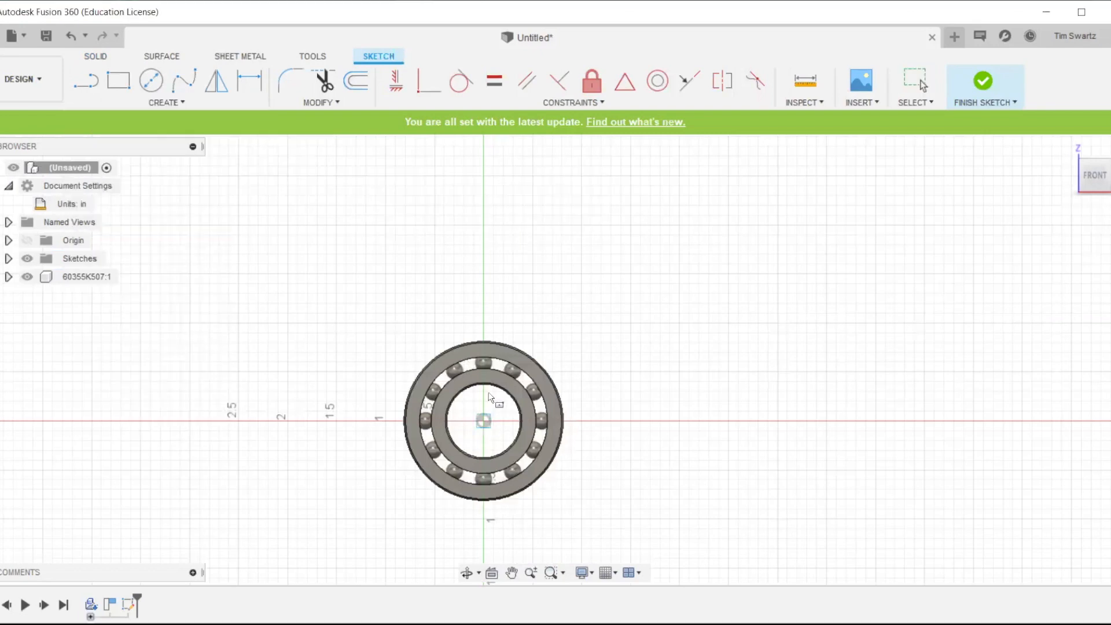
left_click(483, 421)
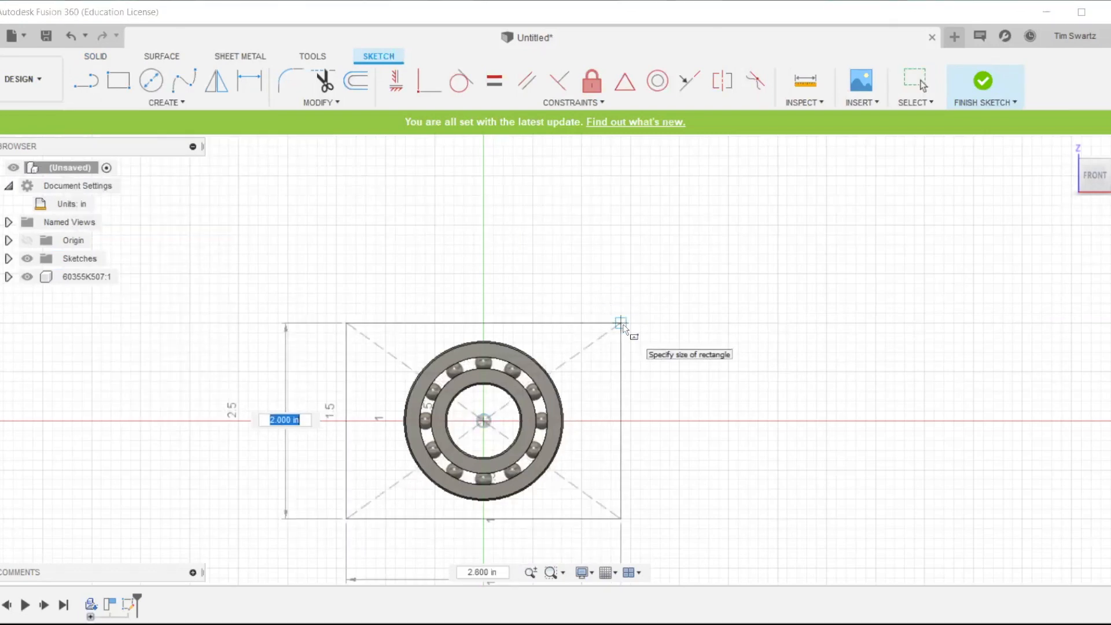
left_click(591, 324)
middle_click_drag(298, 342, 257, 250)
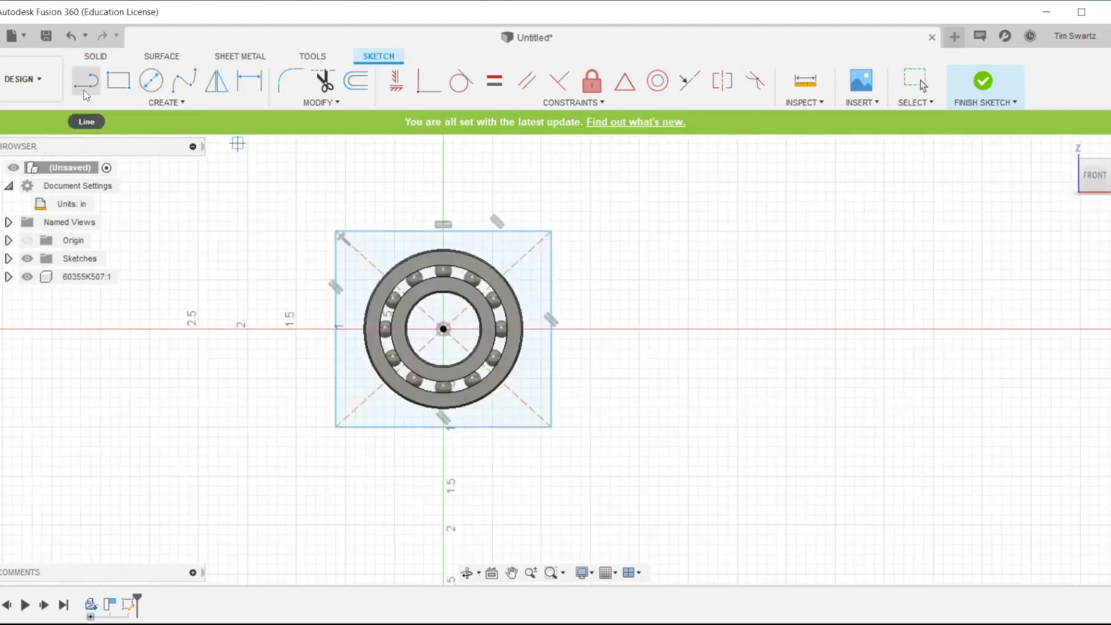
Draw a 0.75 in horizontal line outward from the rectangle's lower-left corner
left_click(117, 106)
mouse_move(143, 171)
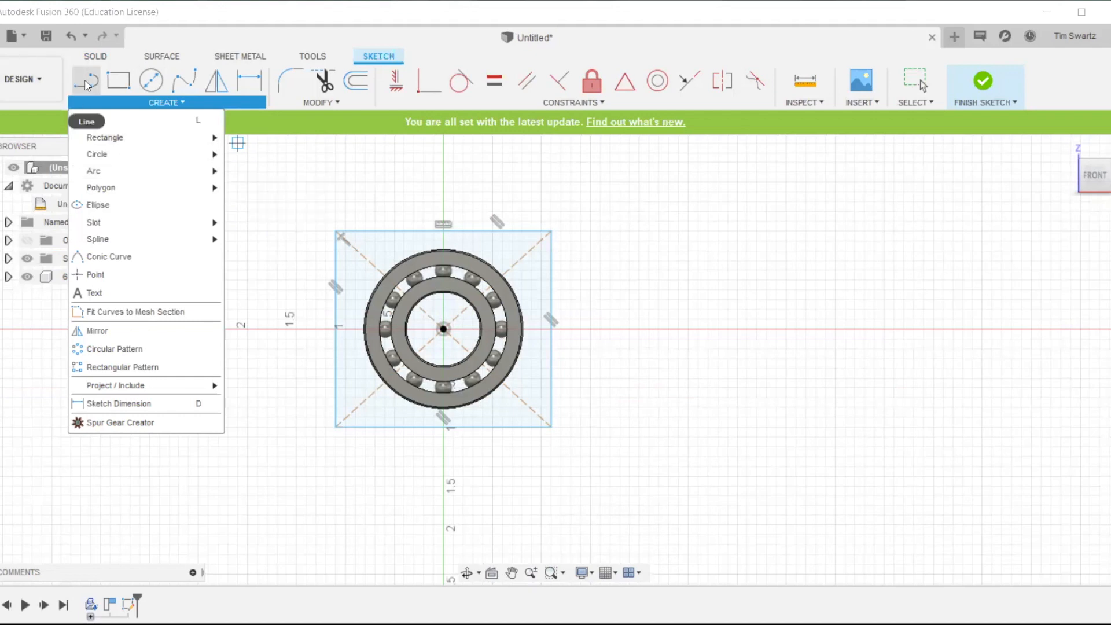
left_click(93, 119)
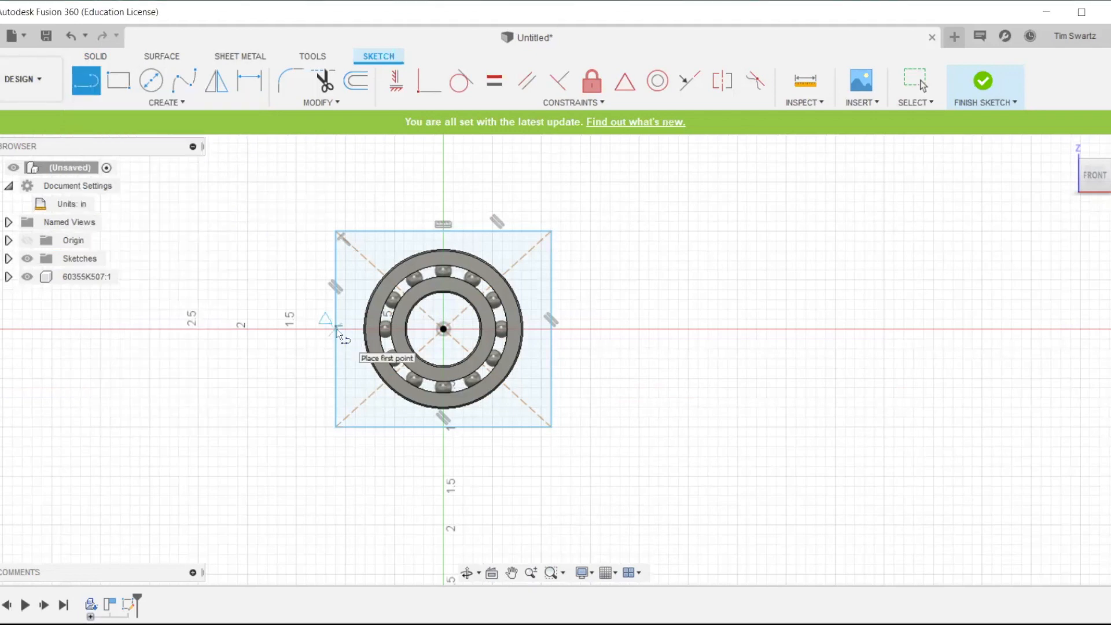
left_click(91, 108)
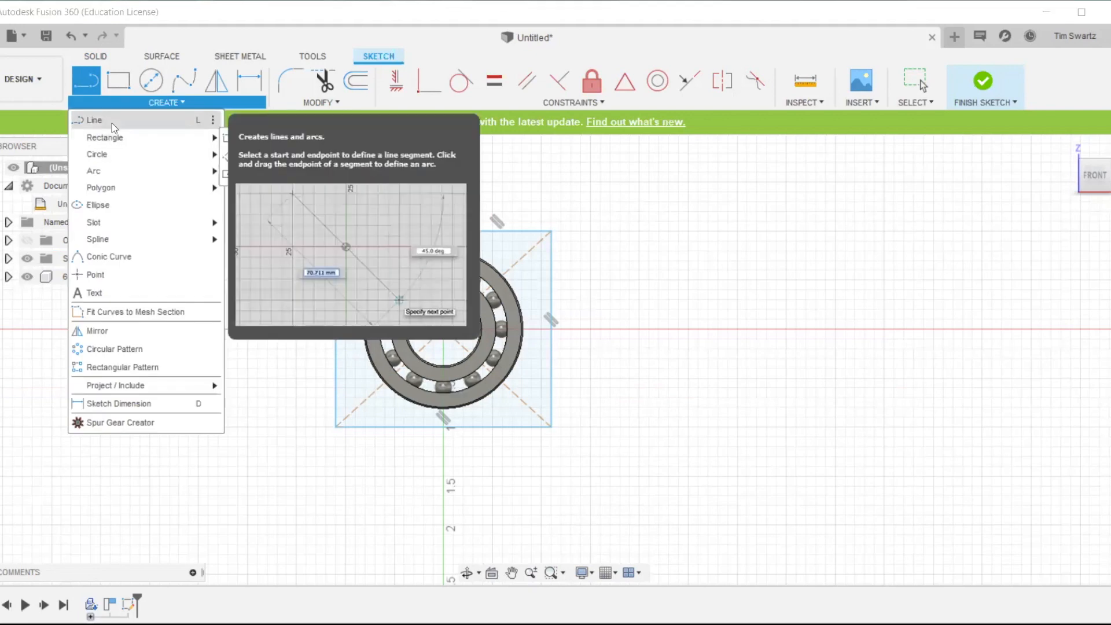
left_click(90, 120)
left_click(336, 427)
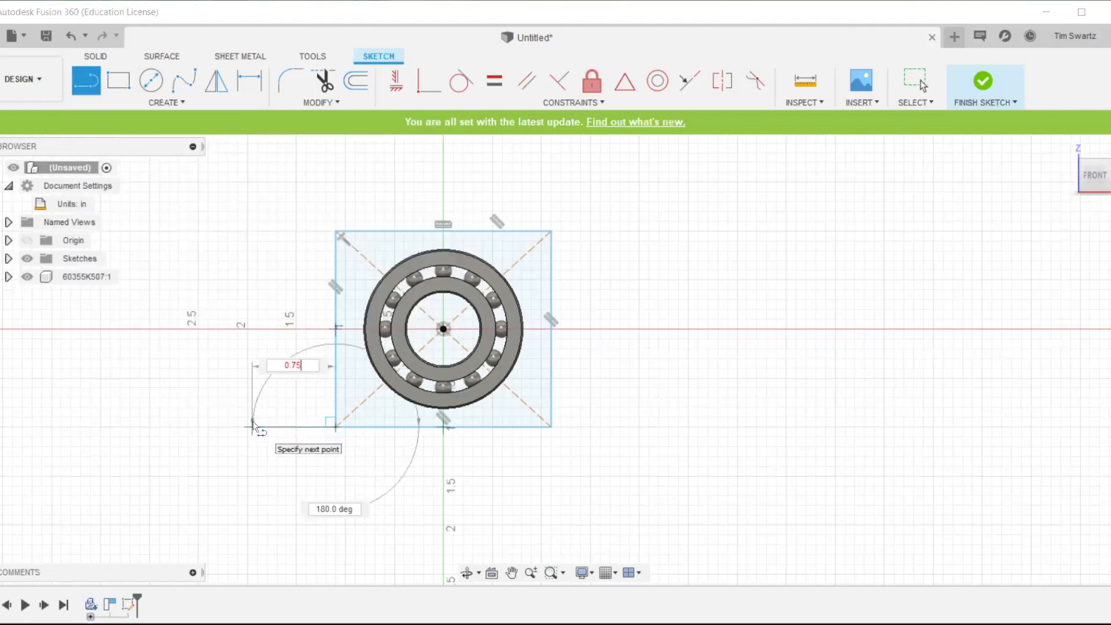
key("Tab")
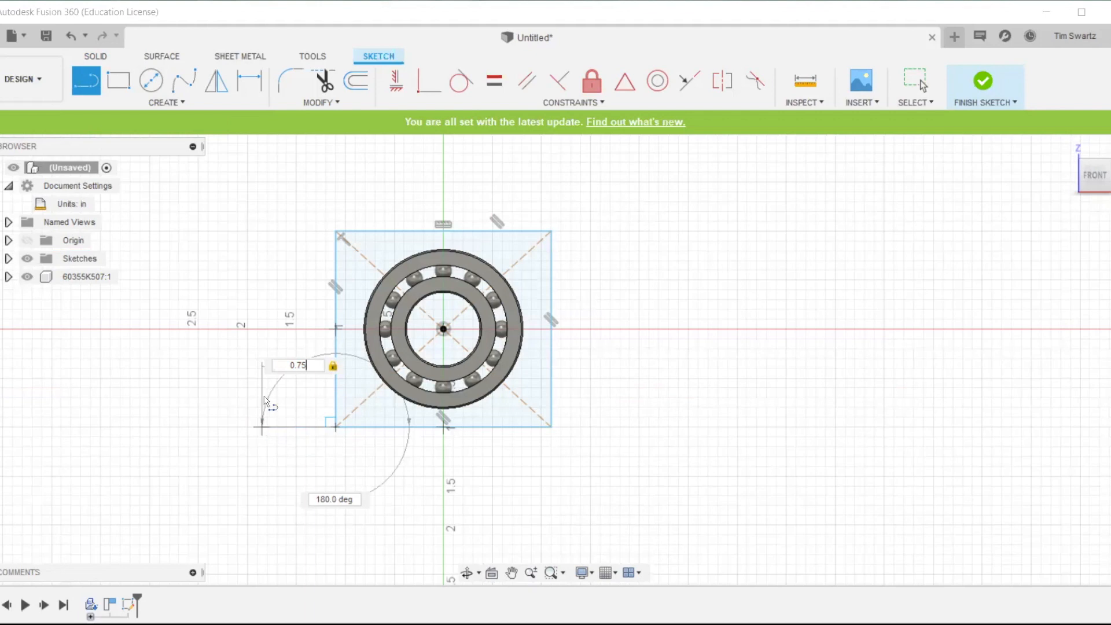
left_click(263, 429)
Continue from the outer end of the horizontal line with a 0.125 in vertical line upward
type("0.125")
scroll(266, 399, "up", 6)
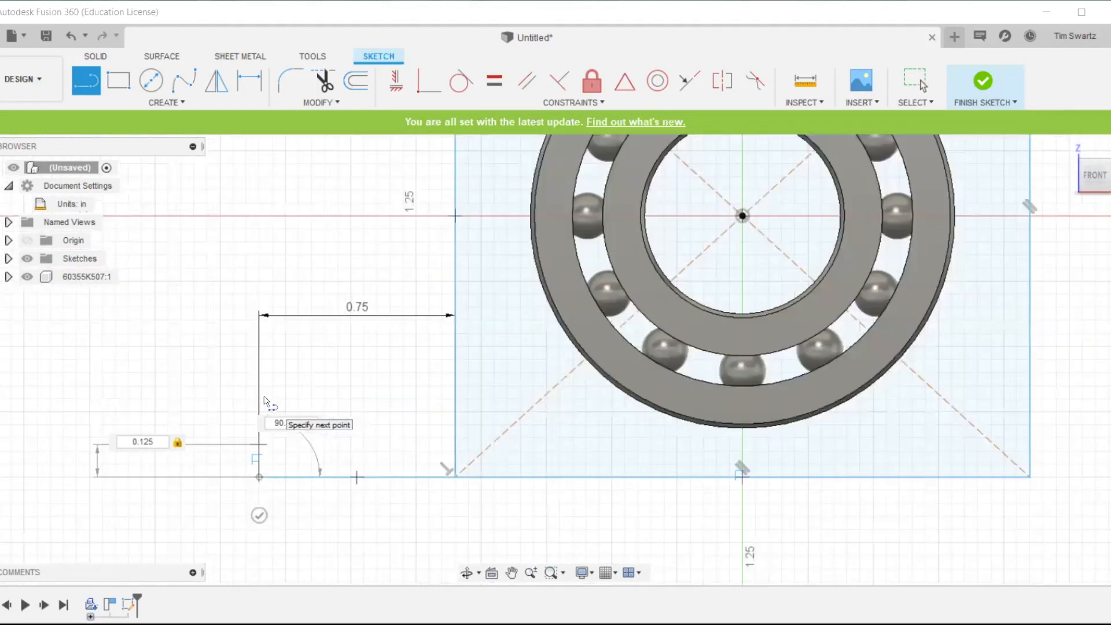
key("Tab")
left_click(263, 449)
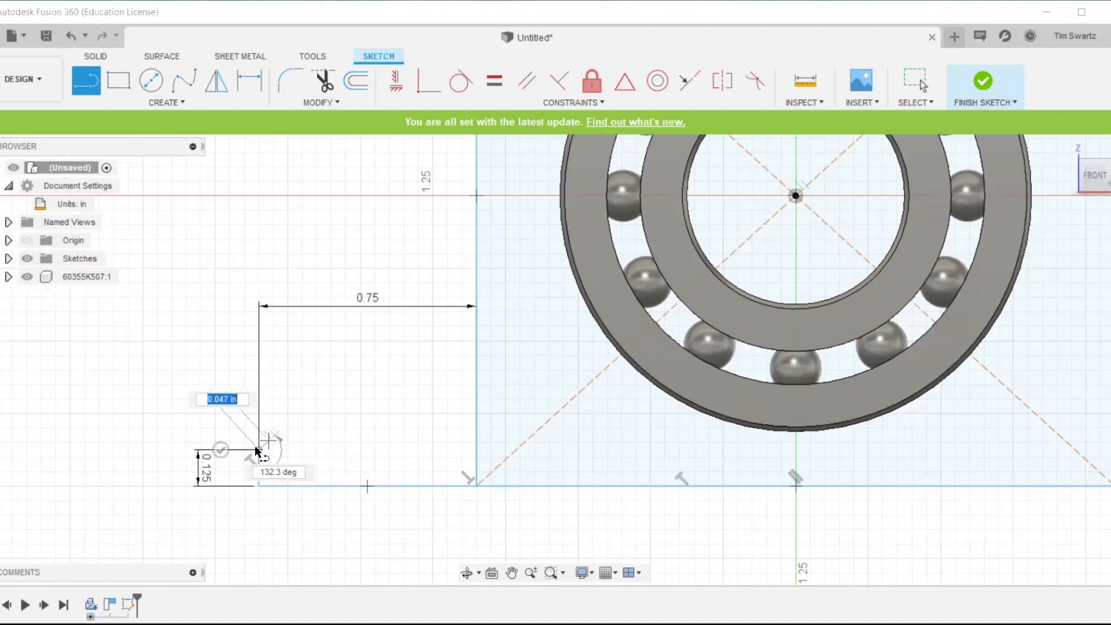
Draw a 3-point arc from the upper end of the 0.125 in vertical line to the midpoint of the rectangle's left edge
left_click(166, 102)
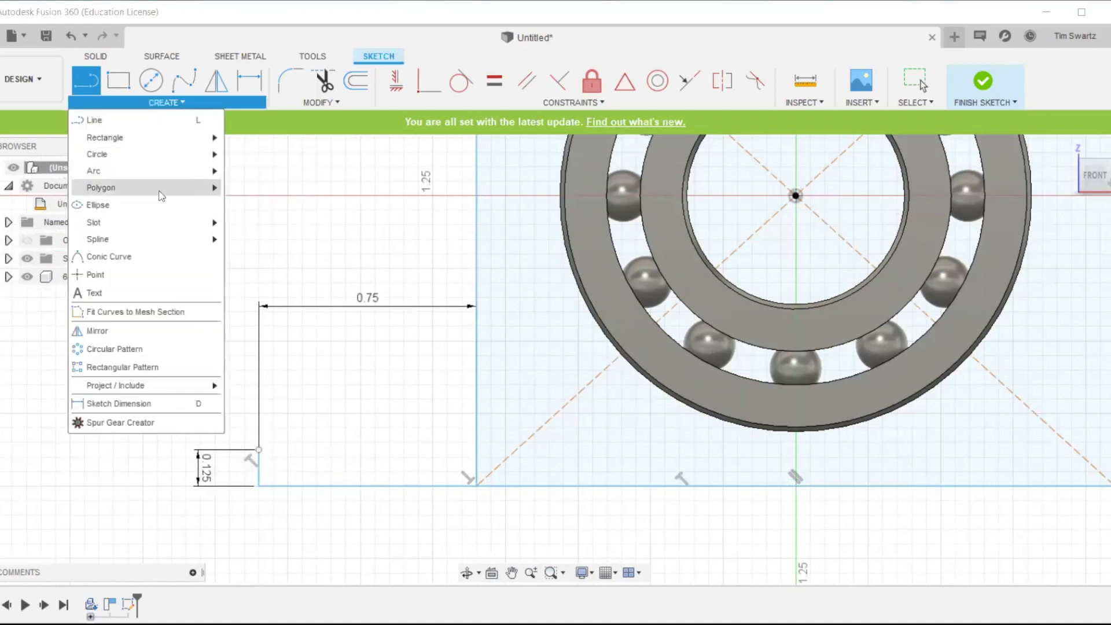
mouse_move(205, 170)
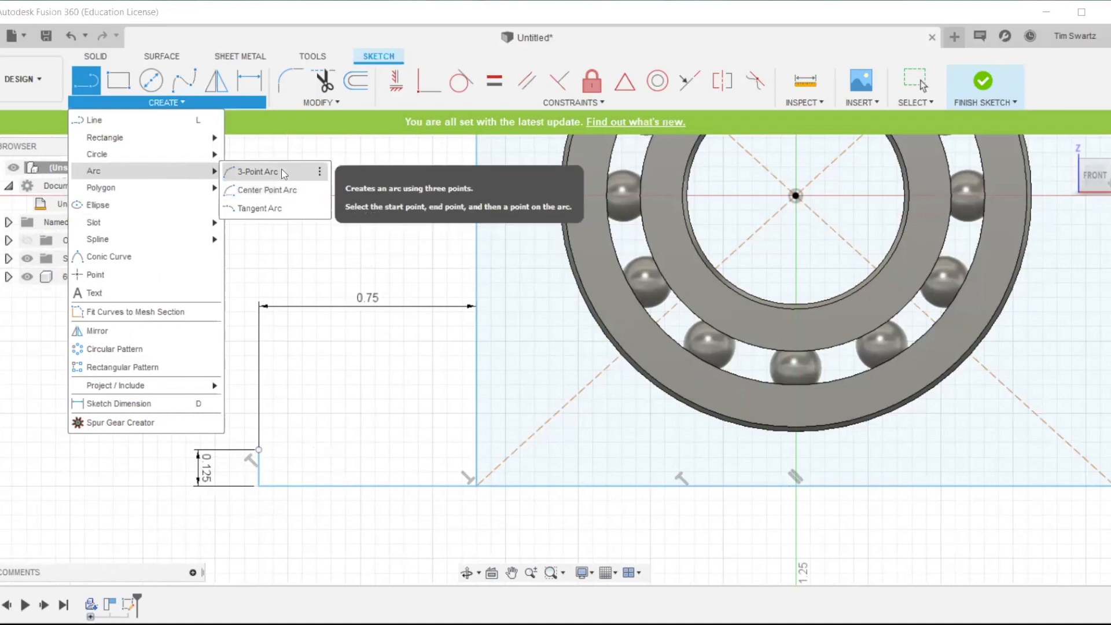
left_click(259, 450)
left_click(477, 196)
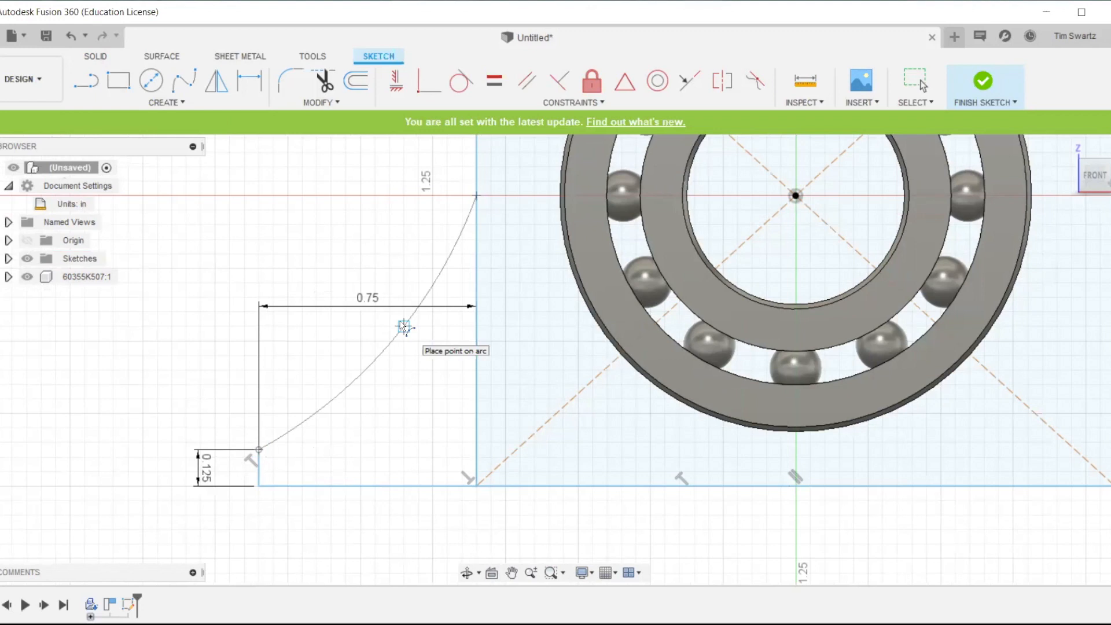
left_click(404, 327)
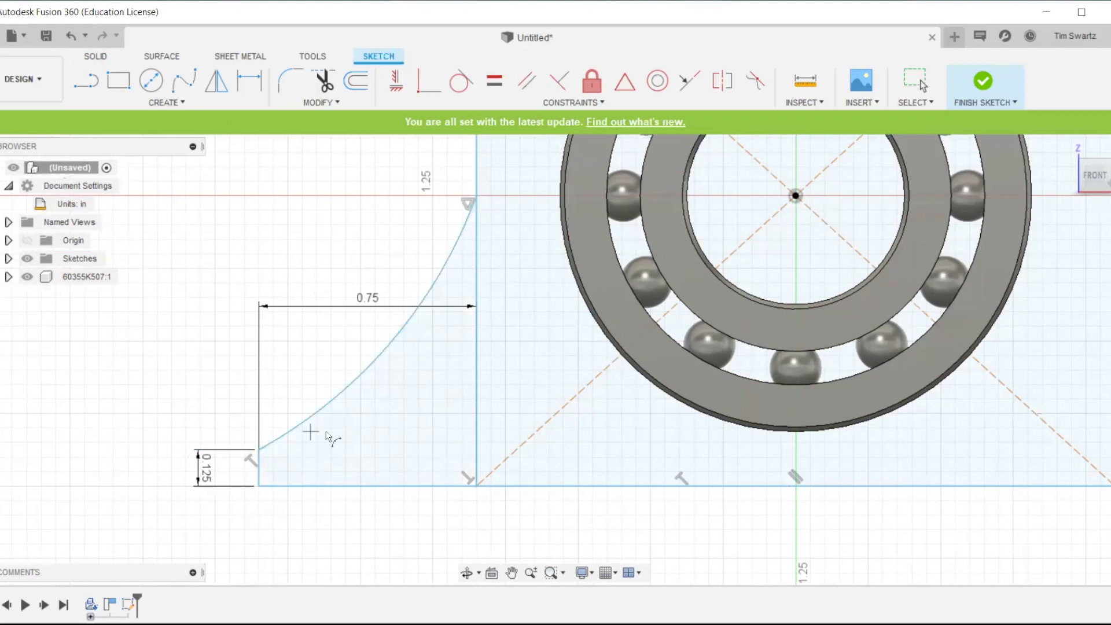
right_click(166, 392)
left_click(154, 460)
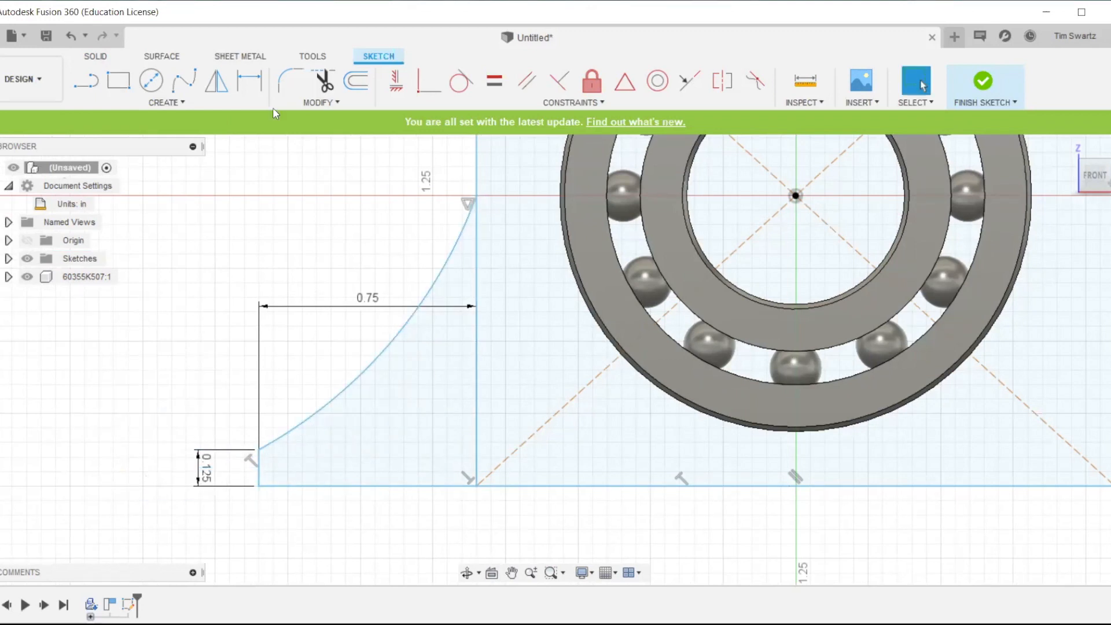
Fillet the corner where the arc meets the short vertical line of the foot, with a radius of about 0.095 in
left_click(275, 444)
left_click(259, 451)
scroll(259, 447, "up", 4)
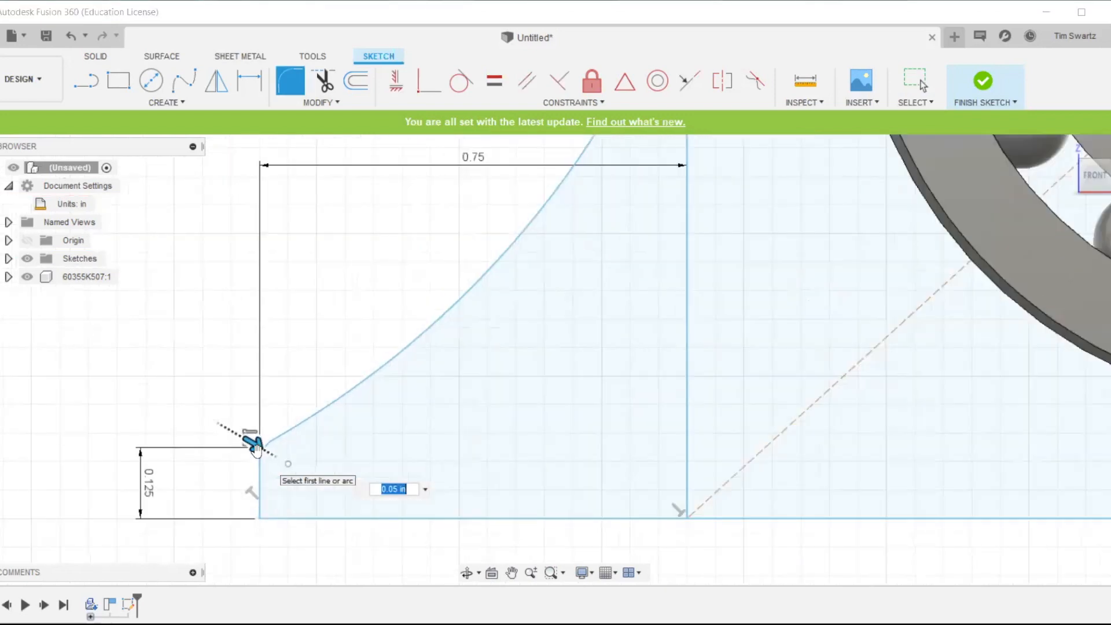
left_click_drag(259, 446, 266, 453)
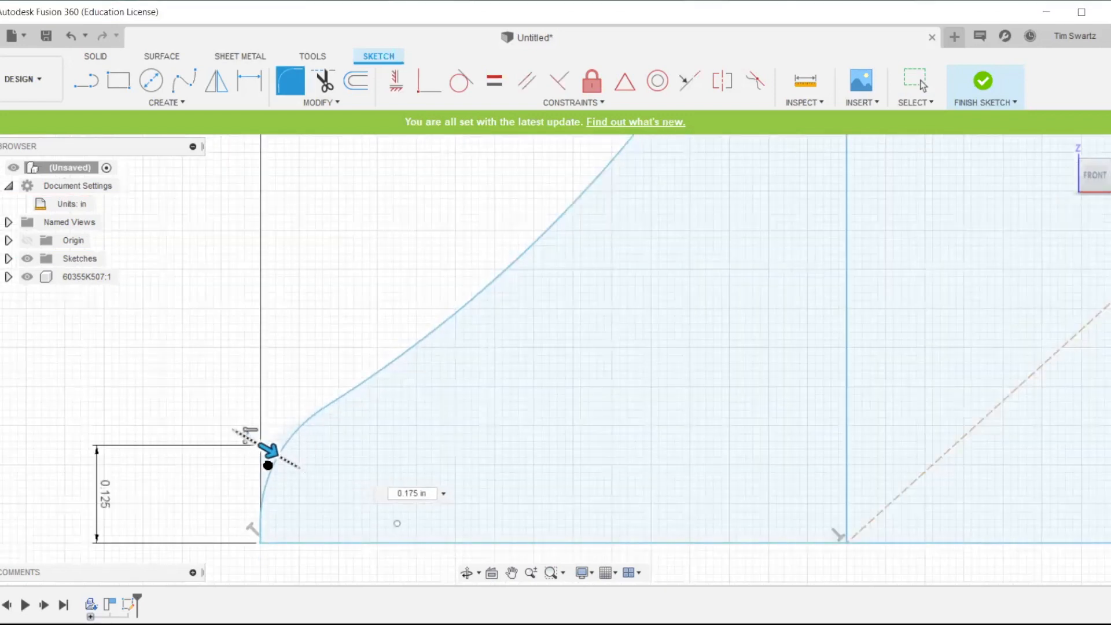
scroll(266, 454, "down", 2)
scroll(267, 460, "down", 3)
scroll(293, 484, "up", 4)
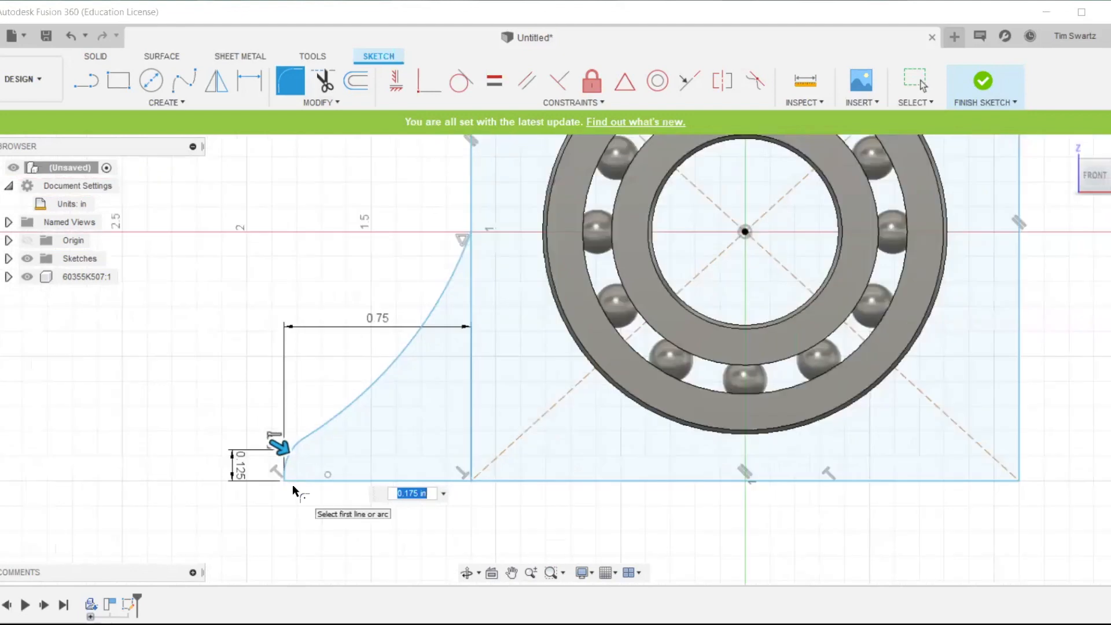
scroll(293, 475, "up", 2)
left_click_drag(272, 373, 265, 370)
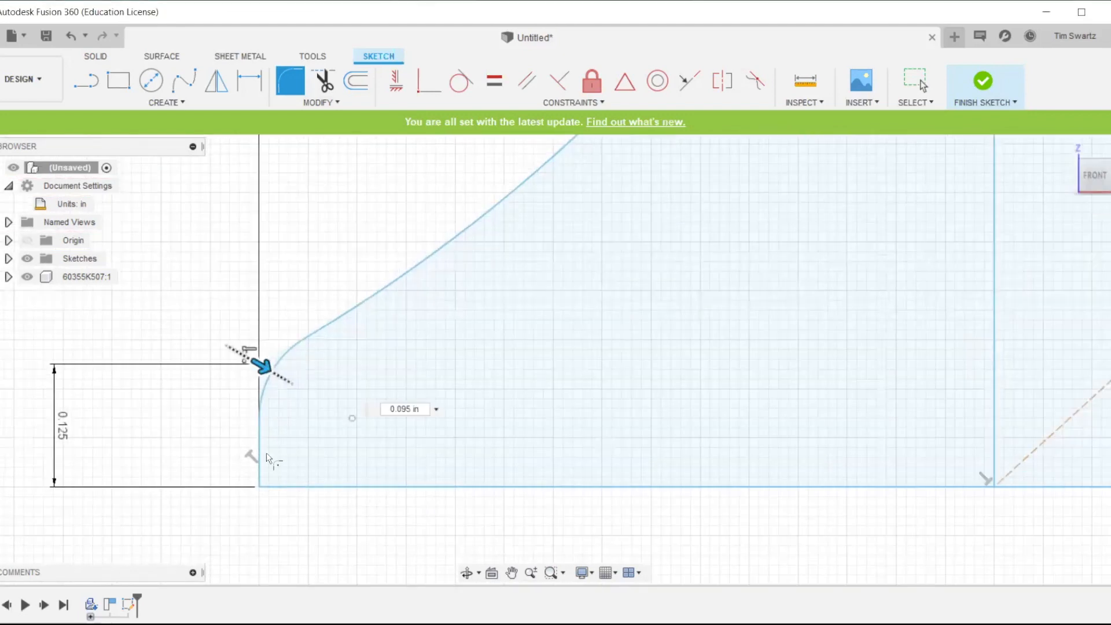
Add the foot's lower outer corner to the fillet and set the shared radius to 0.06 in
left_click(261, 453)
left_click(278, 487)
left_click_drag(274, 467, 265, 475)
scroll(341, 451, "down", 3)
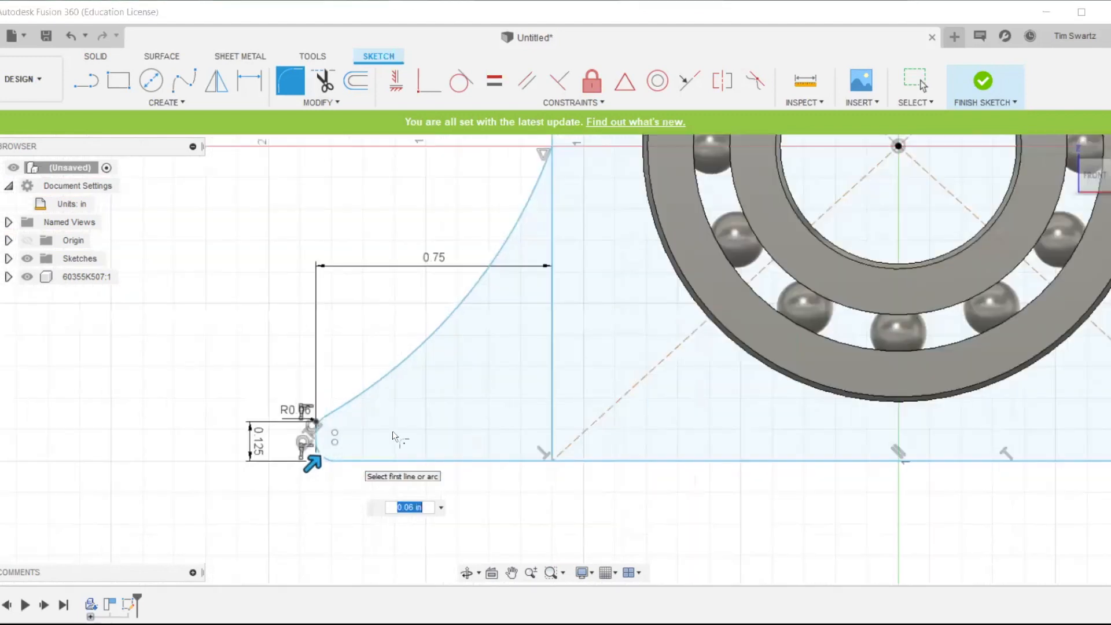
scroll(486, 397, "down", 3)
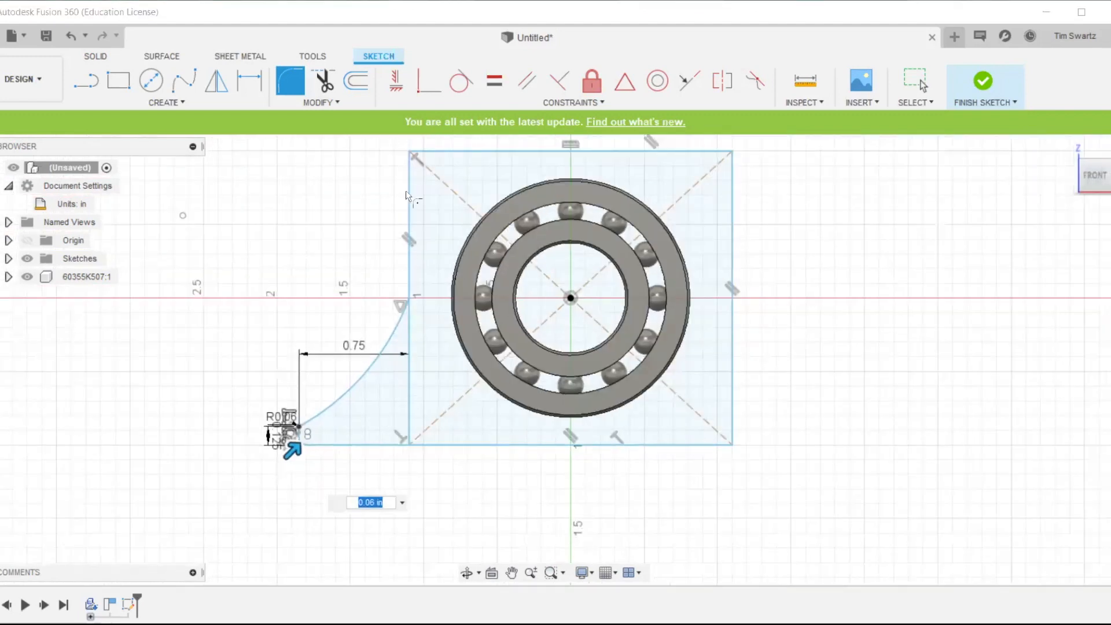
left_click(412, 155)
left_click_drag(412, 155, 403, 146)
key("Return")
Fillet both upper corners of the rectangle at 0.50 in and trim away its left edge below the arc's upper end
scroll(313, 439, "up", 4)
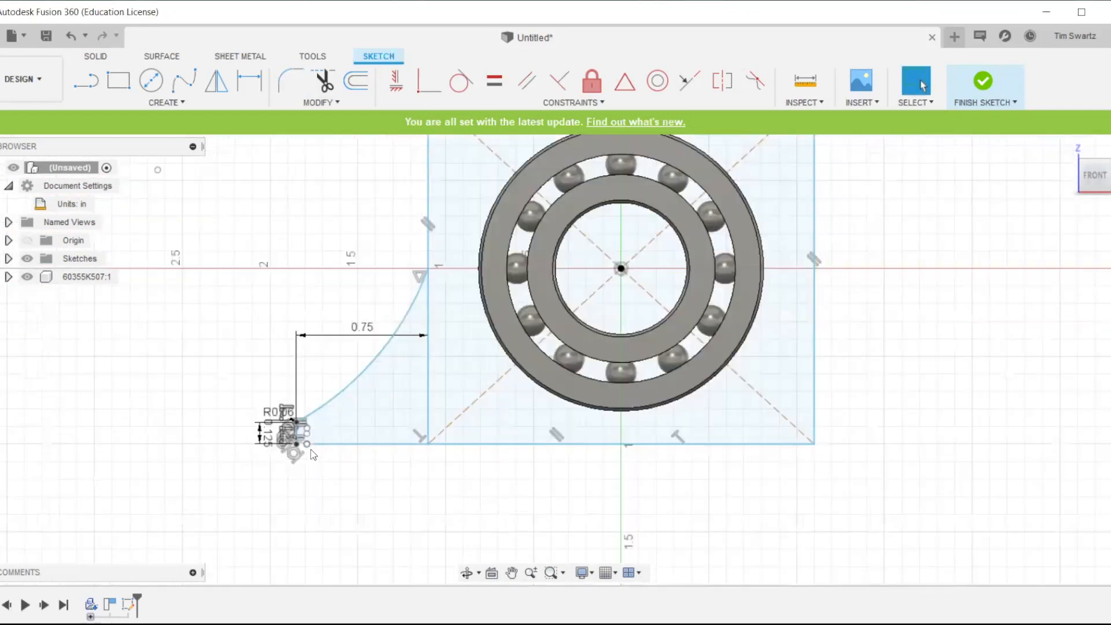
scroll(310, 380, "down", 4)
middle_click_drag(303, 271, 231, 368)
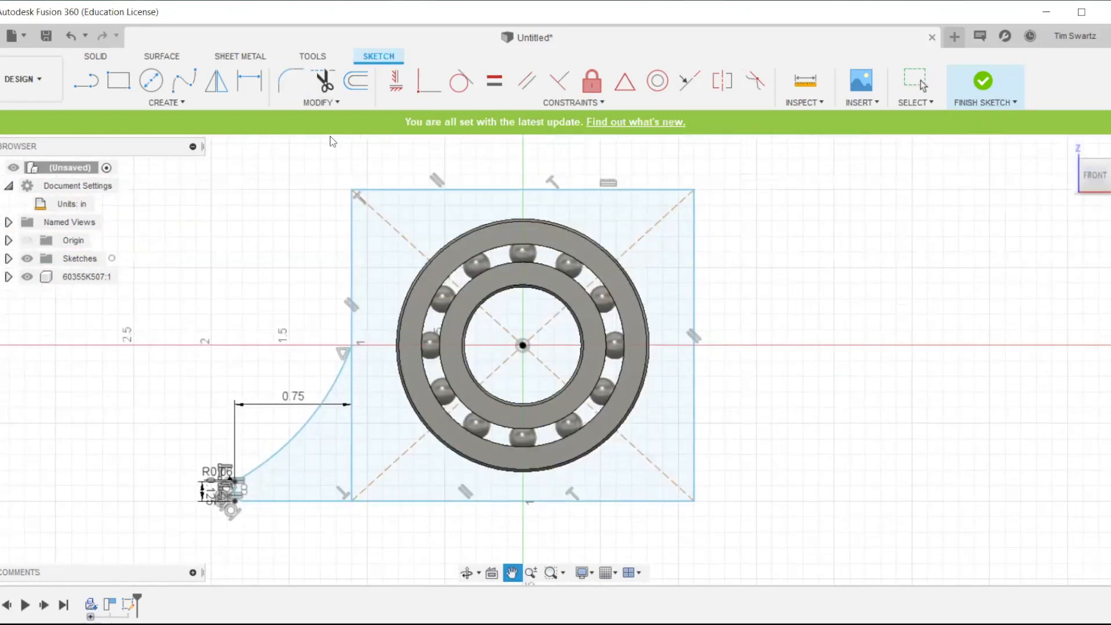
left_click(290, 81)
left_click(350, 249)
left_click(382, 189)
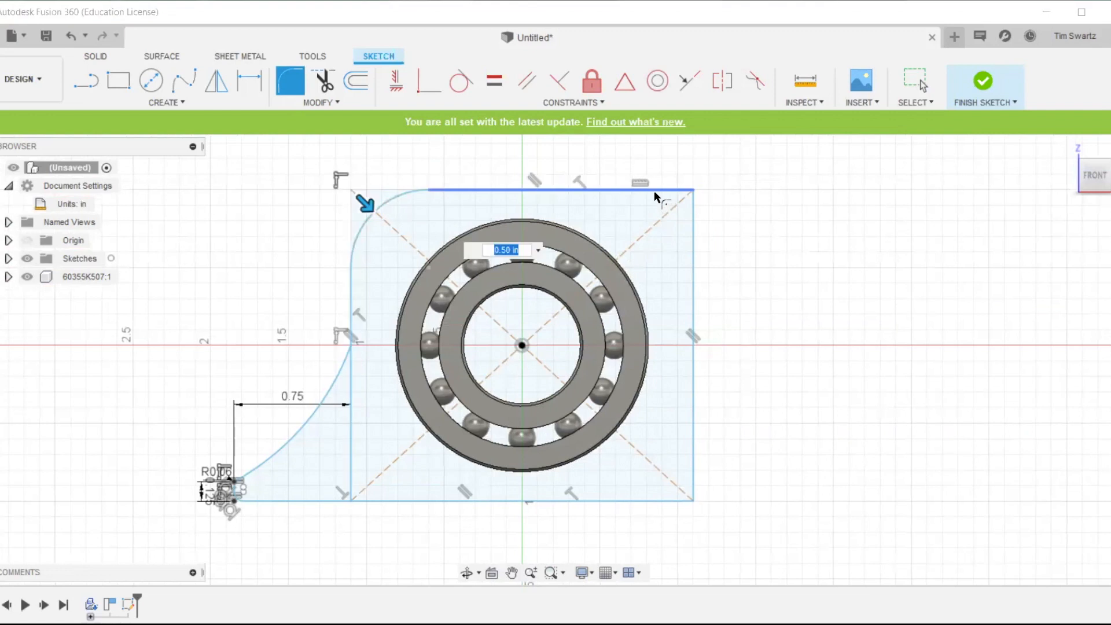
left_click(654, 190)
left_click(693, 248)
key("Return")
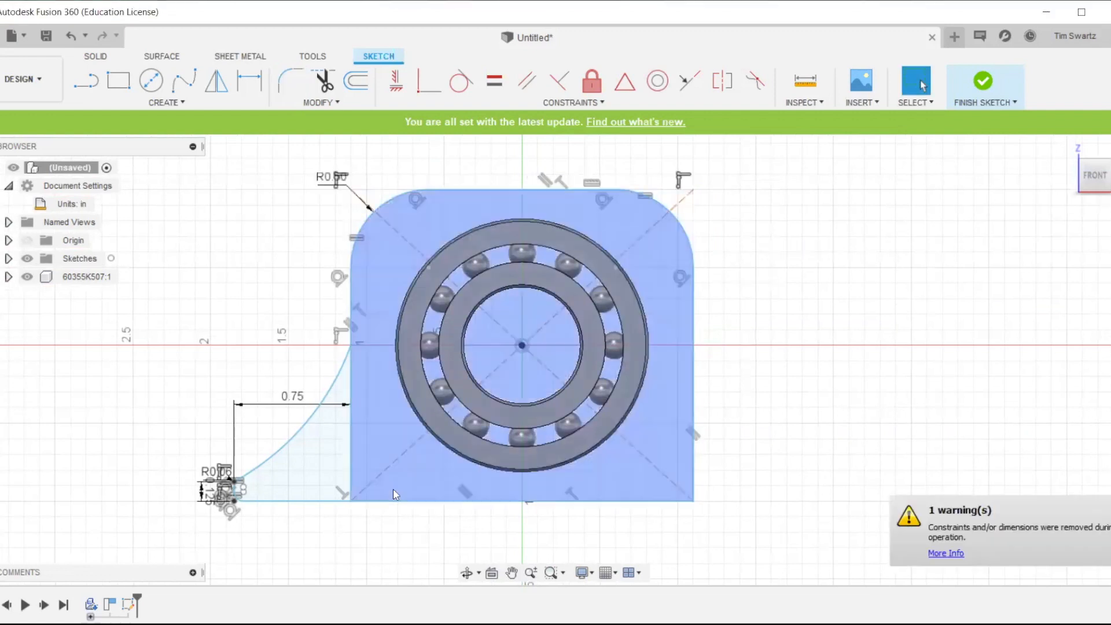
left_click(326, 84)
left_click(351, 384)
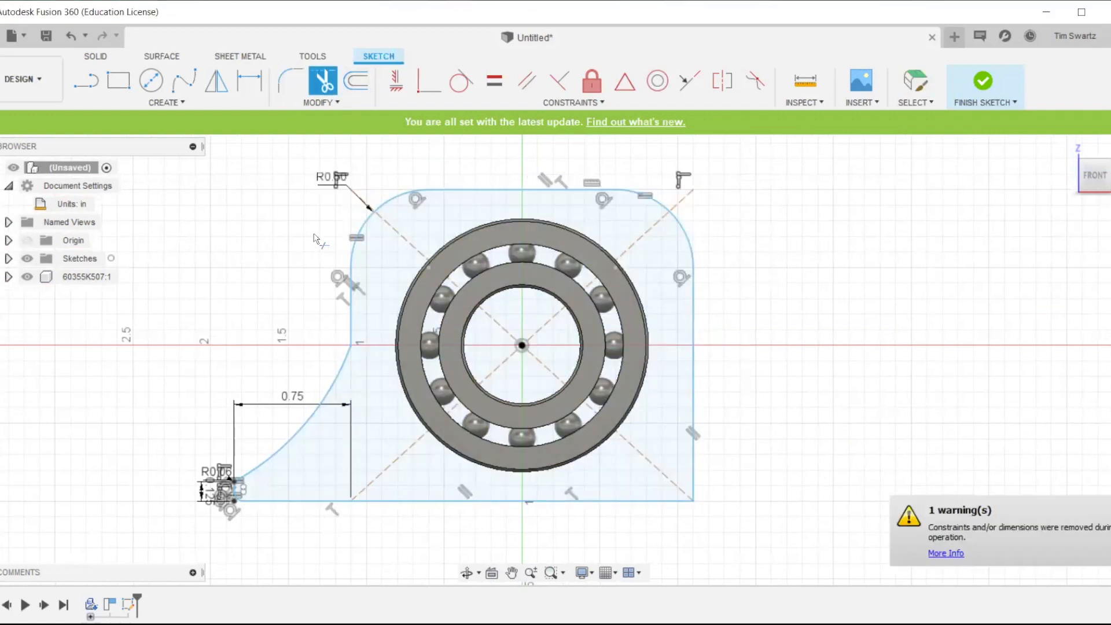
Draw a vertical line through the bearing's centre between the profile's bottom and top edges and make it a construction line
key("l")
left_click(521, 501)
right_click(522, 504)
left_click(520, 582)
right_click(516, 507)
left_click(515, 462)
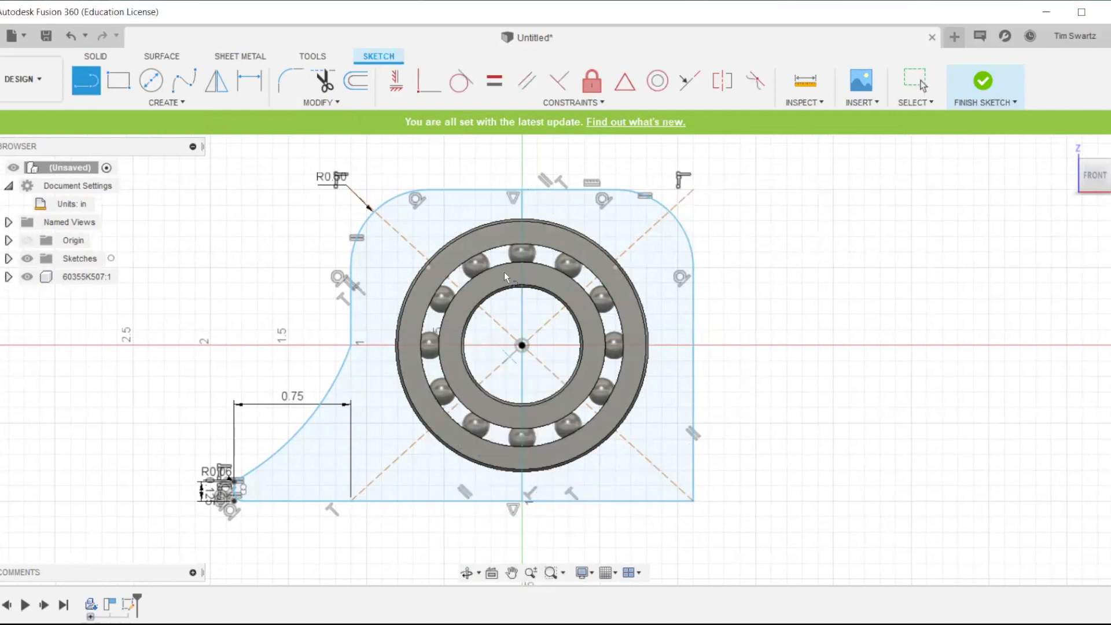
left_click(523, 190)
left_click(521, 501)
right_click(505, 528)
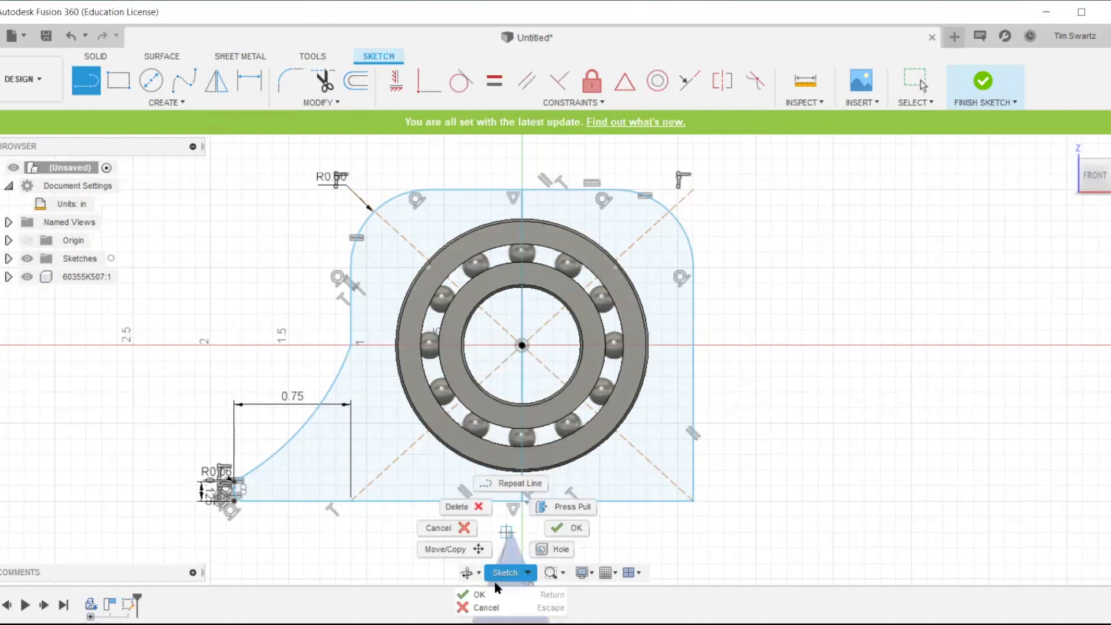
left_click(500, 596)
right_click(513, 360)
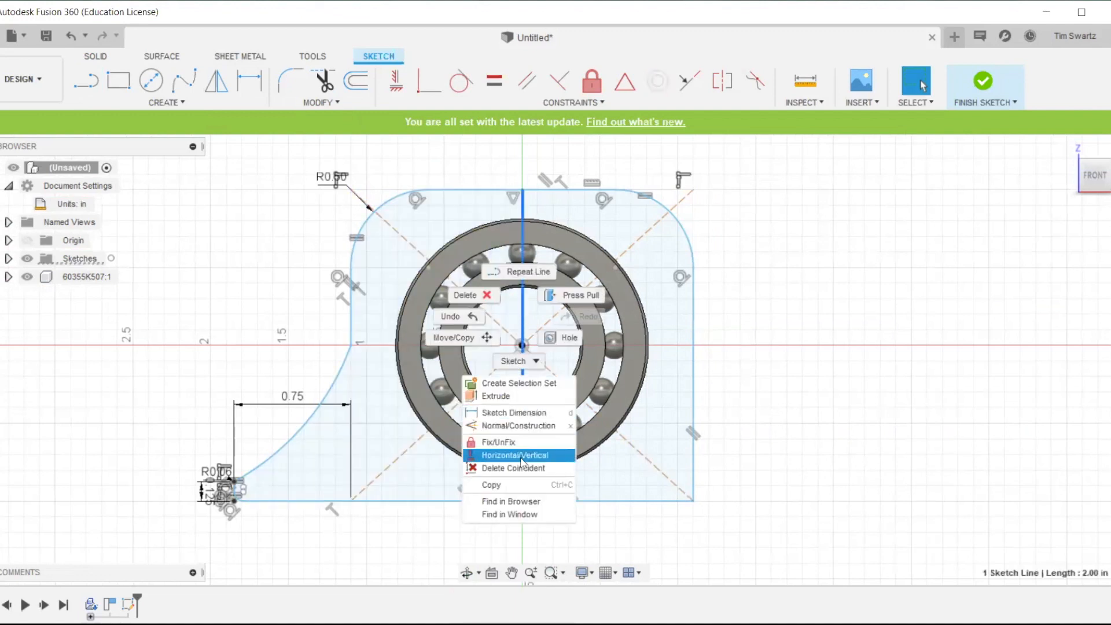
left_click(543, 428)
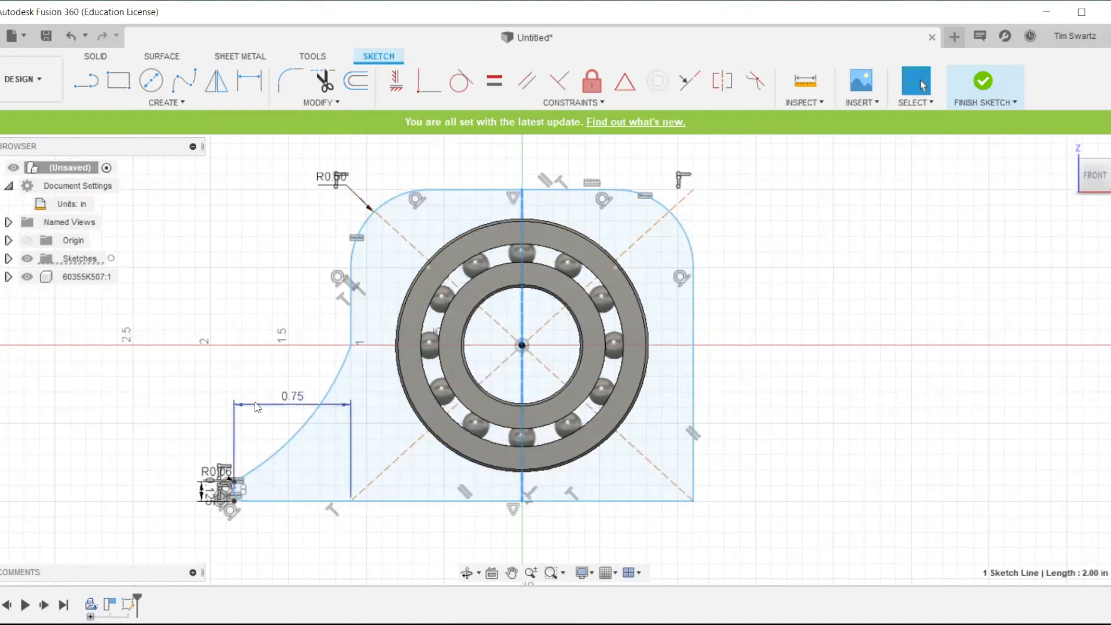
Mirror the left foot's arc, lines and fillets about the vertical centre line
left_click(333, 382)
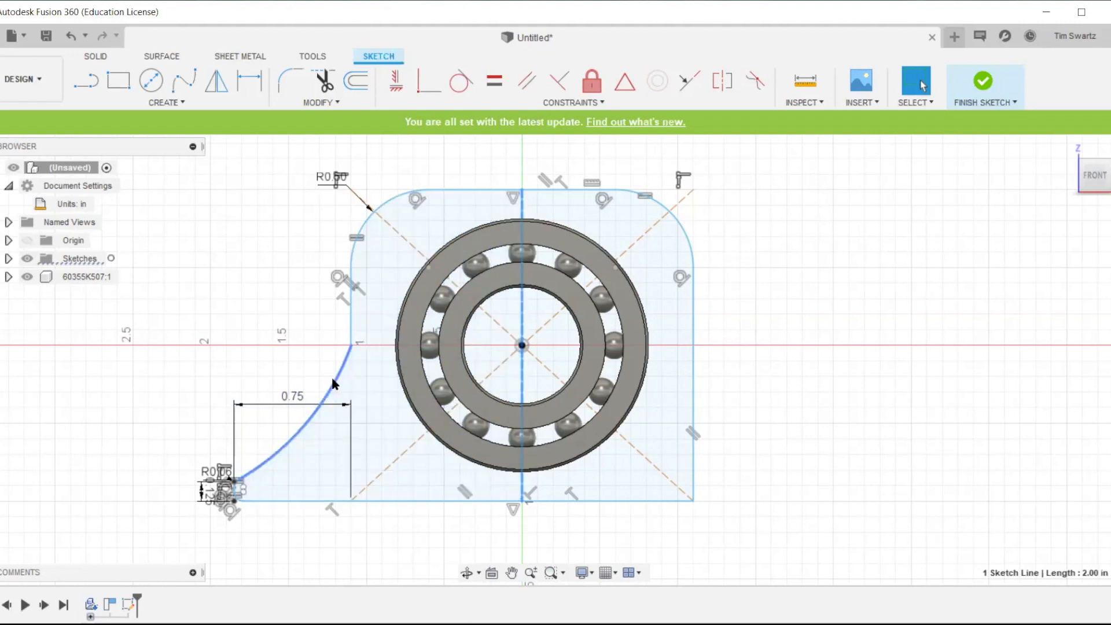
mouse_move(331, 355)
left_mouse_down()
mouse_move(310, 474)
mouse_move(176, 539)
left_mouse_up()
left_click(233, 335)
left_click_drag(347, 314, 148, 558)
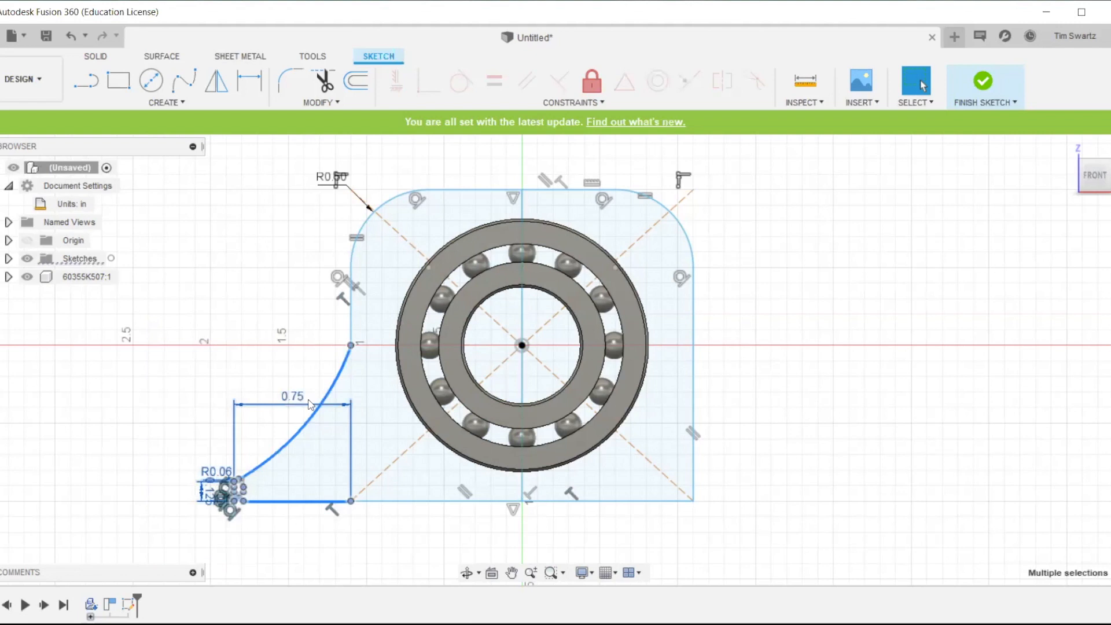
left_click(217, 81)
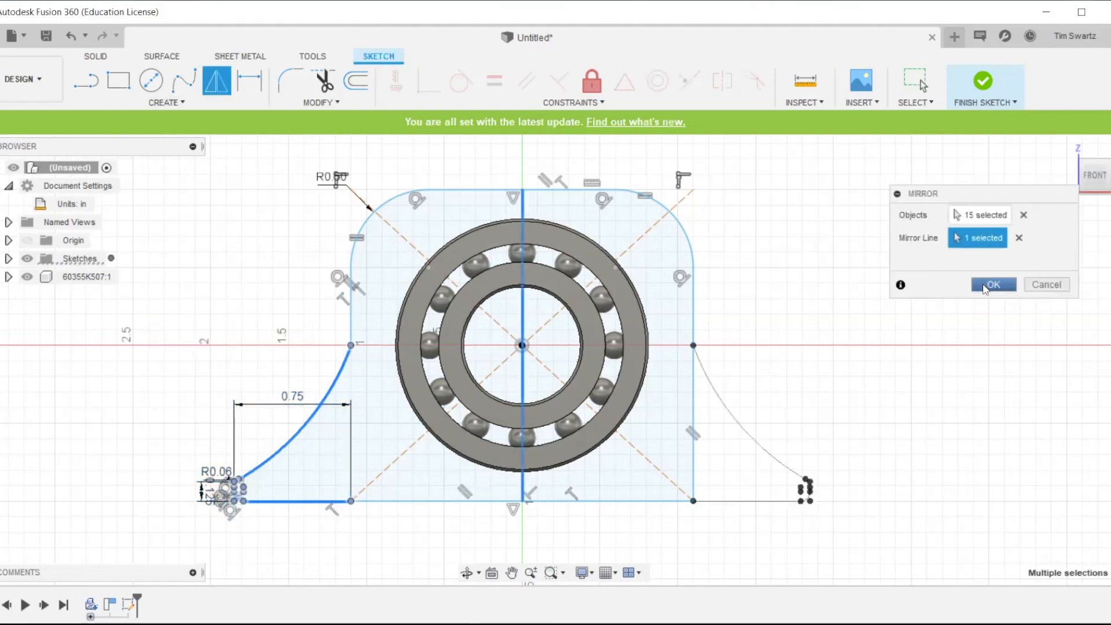
left_click(992, 285)
Trim away the rectangle's right edge below the mirrored arc
left_click(323, 81)
left_click(694, 411)
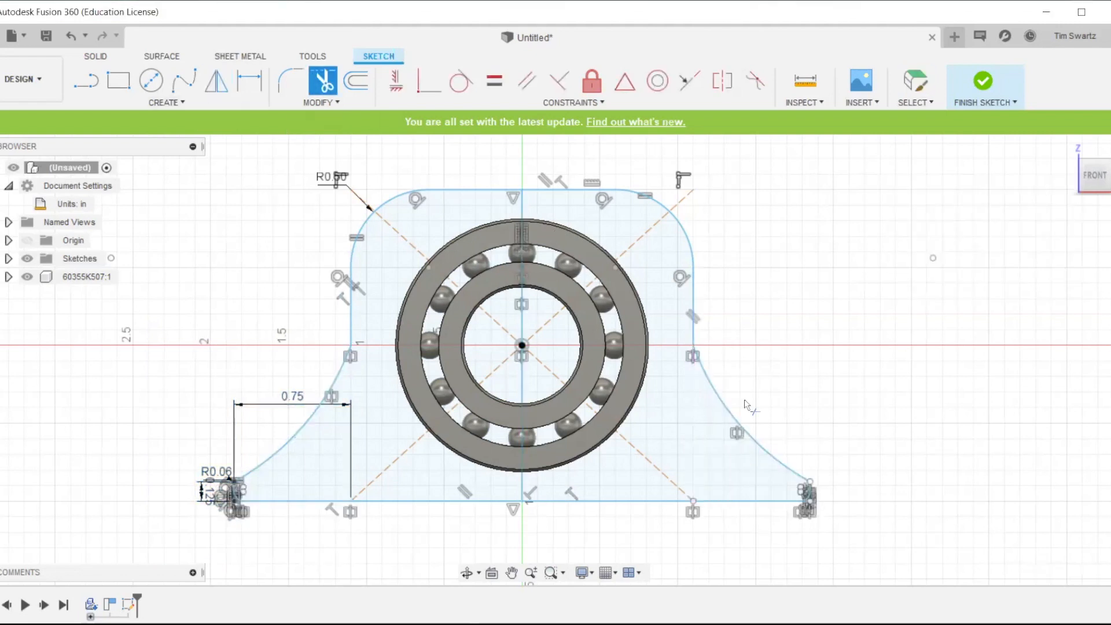
right_click(778, 215)
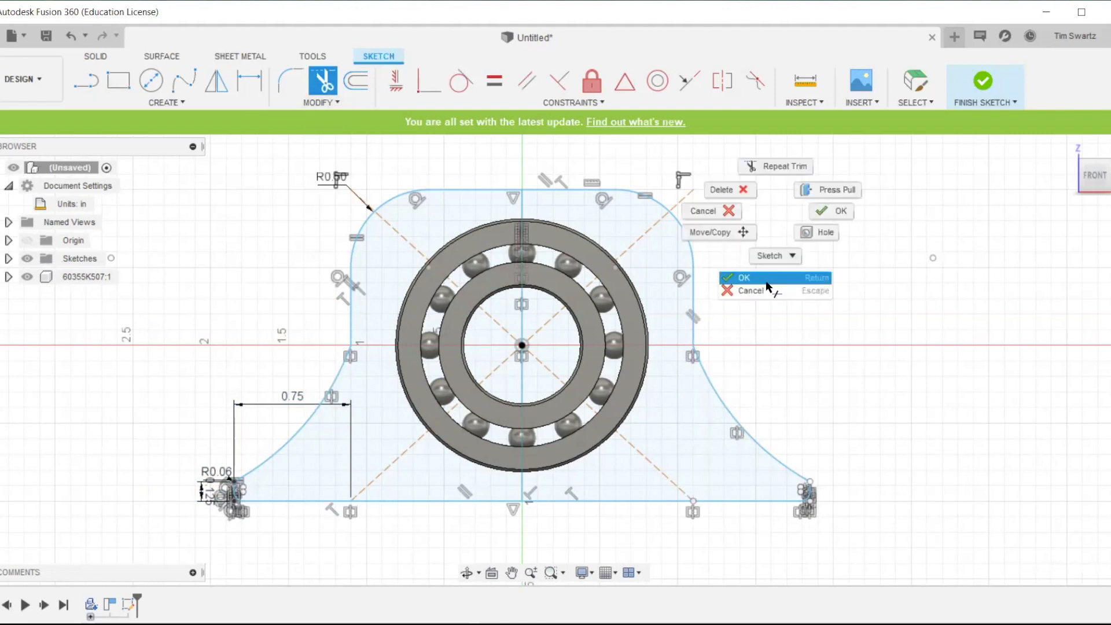
left_click(764, 286)
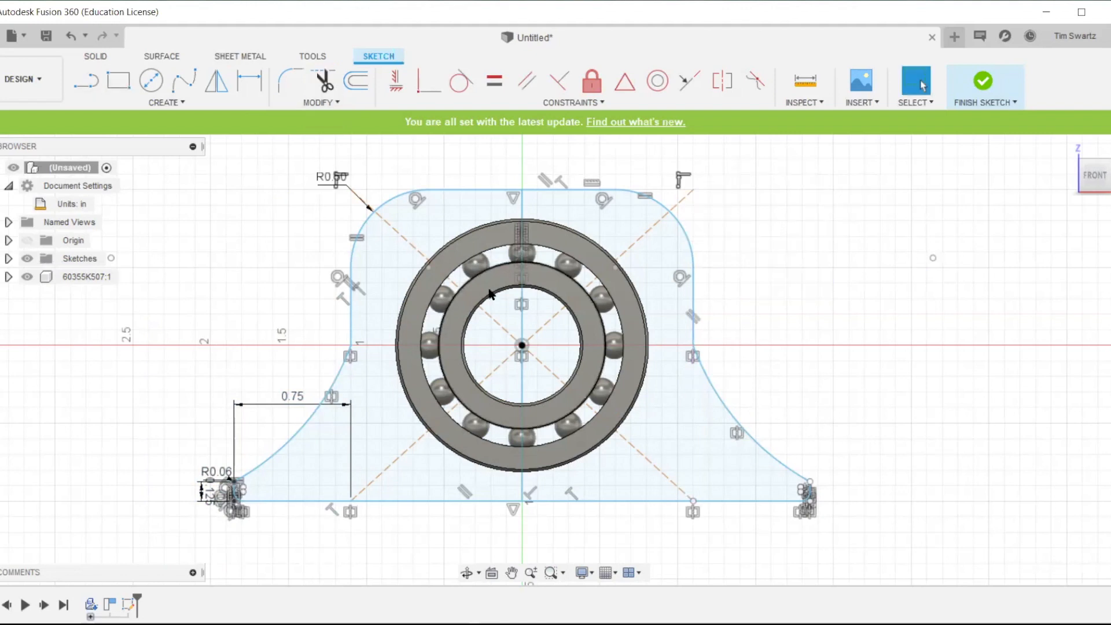
Draw a circle centred on the origin that matches the bearing's outer edge
key("c")
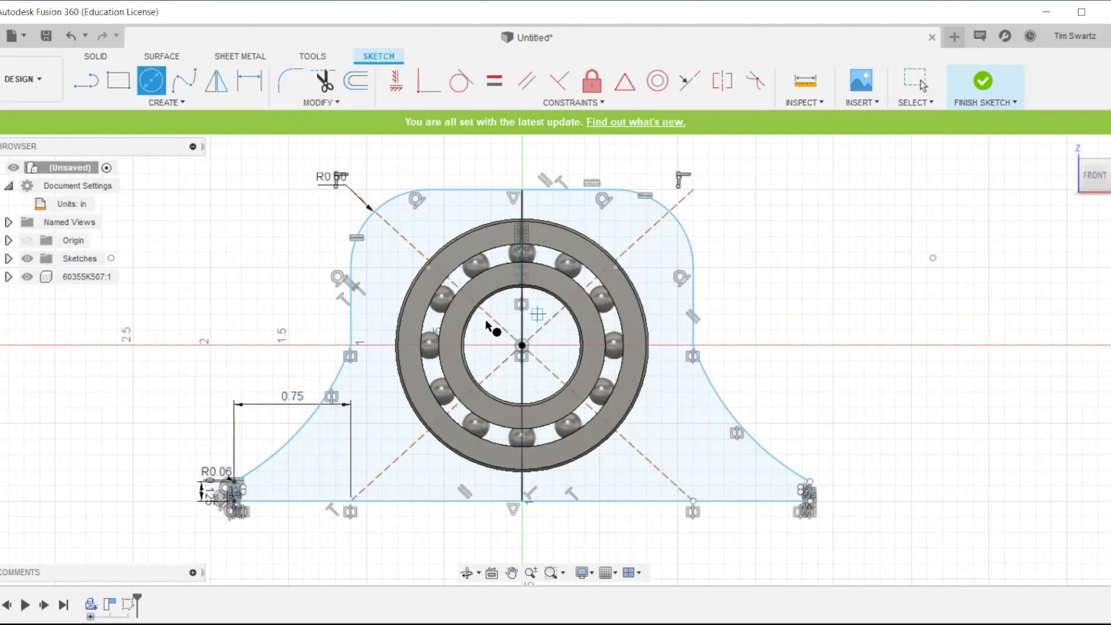
right_click(766, 256)
left_click(751, 321)
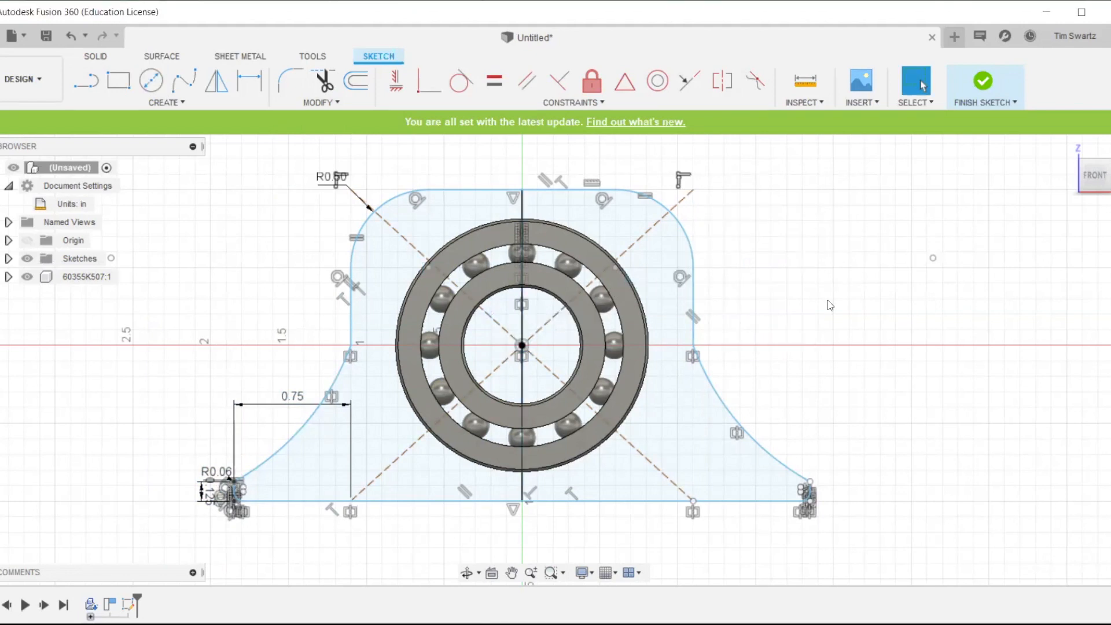
Convert the vertical centre line between the block's top and bottom edges to construction geometry
left_click(1107, 162)
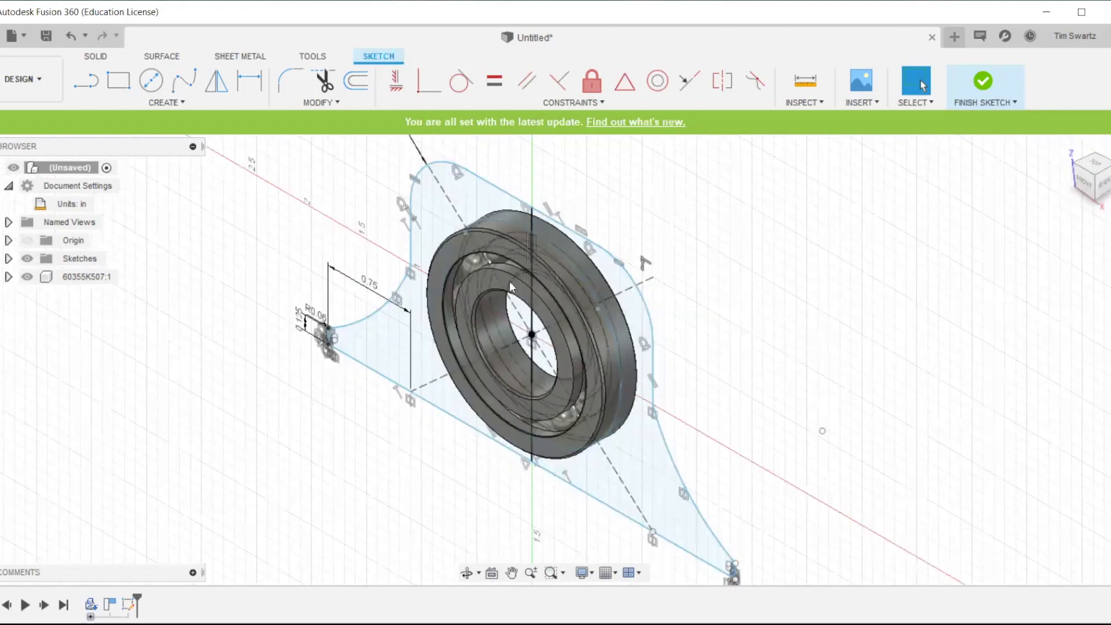
left_click(1085, 183)
left_click(522, 212)
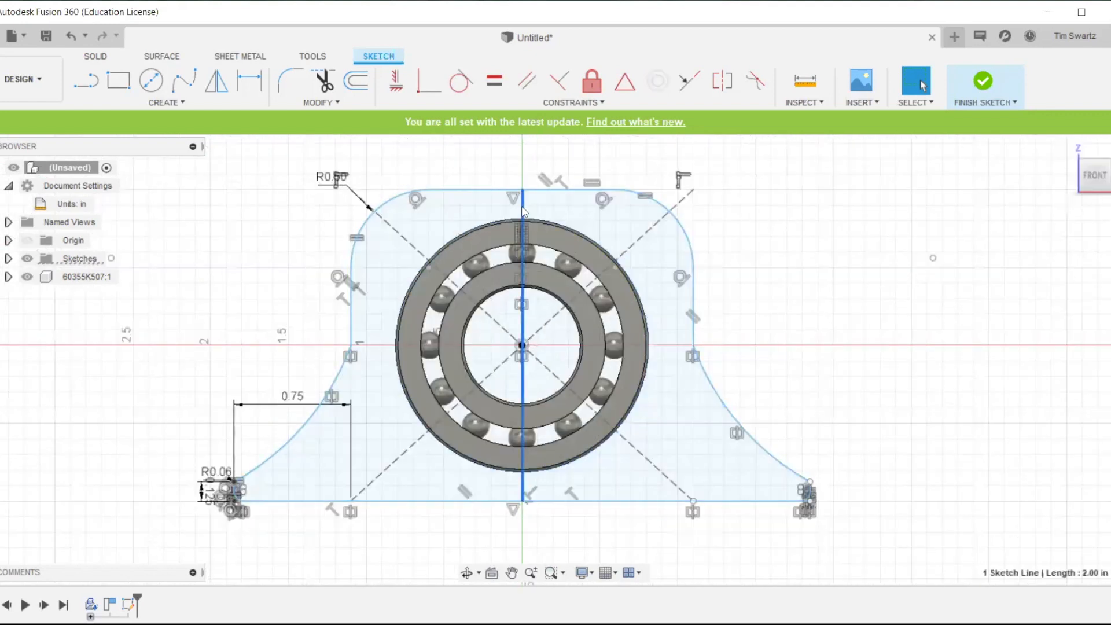
right_click(523, 210)
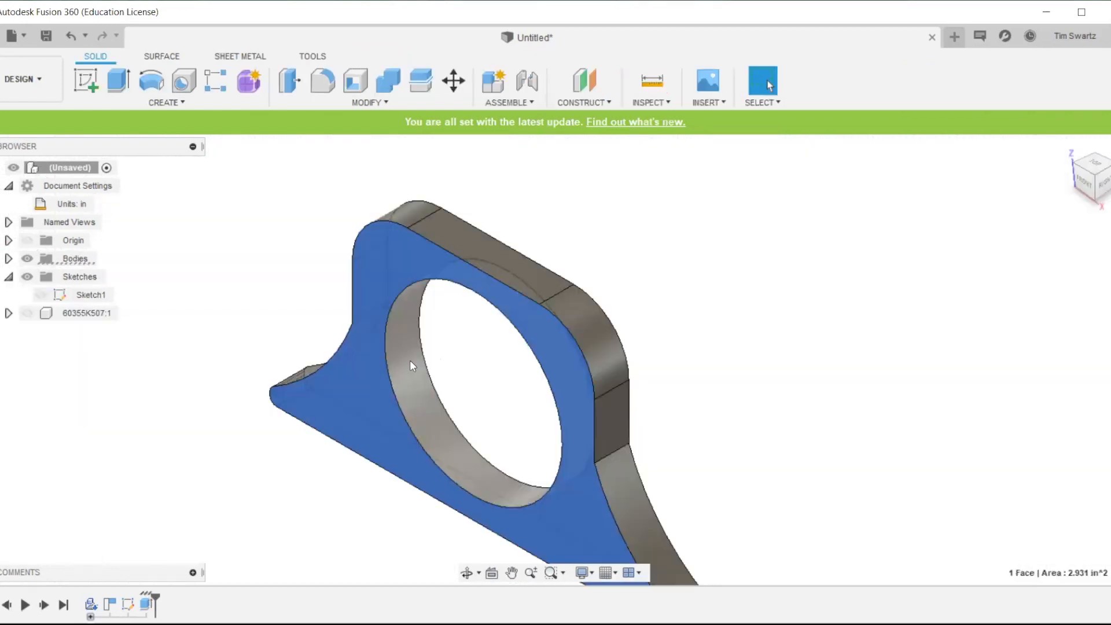
Show the block's profile sketch and start extruding both its outer profile and bearing circle, using the block's back face as the start object
right_click(76, 297)
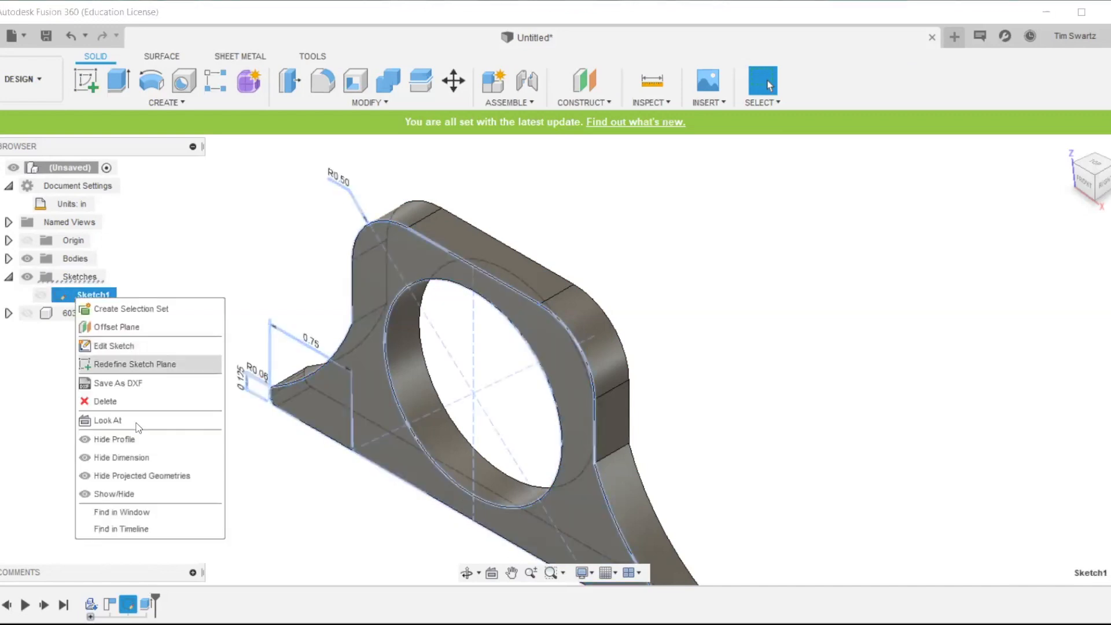
left_click(154, 495)
left_click(377, 289)
left_click(453, 318)
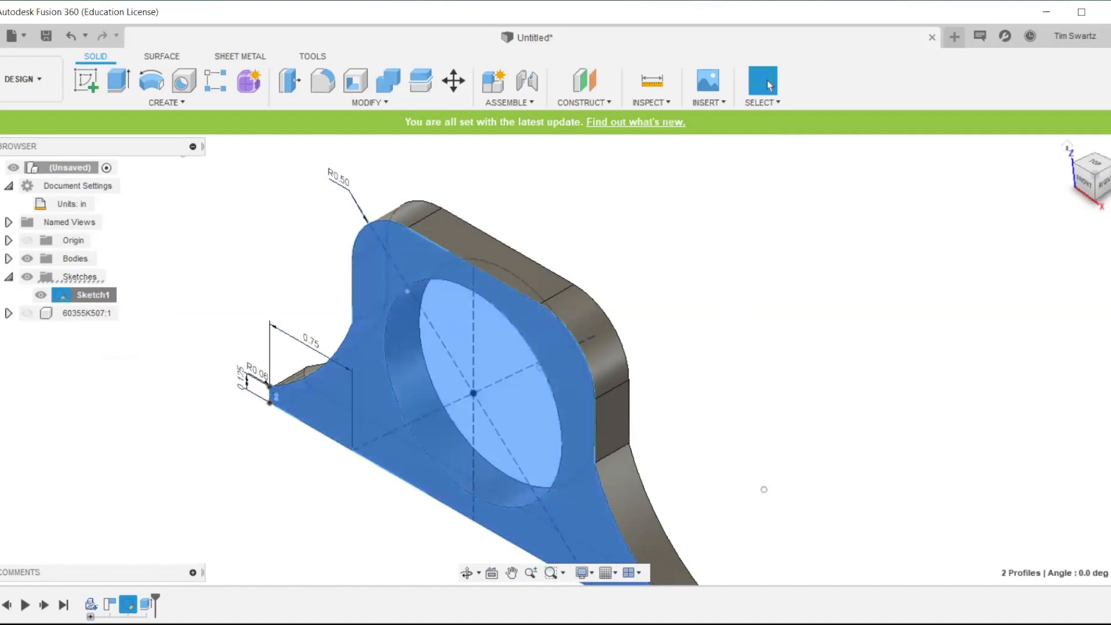
left_click(1105, 181)
left_click(1107, 166)
middle_click_drag(917, 364, 997, 227)
right_click(828, 405)
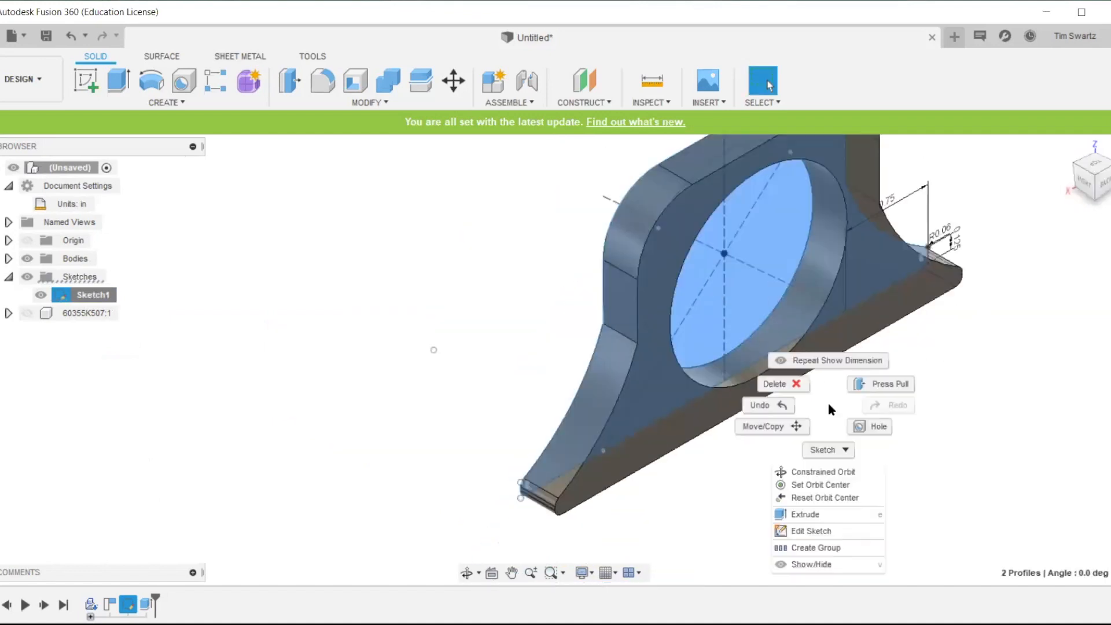
left_click(885, 384)
left_click(1018, 236)
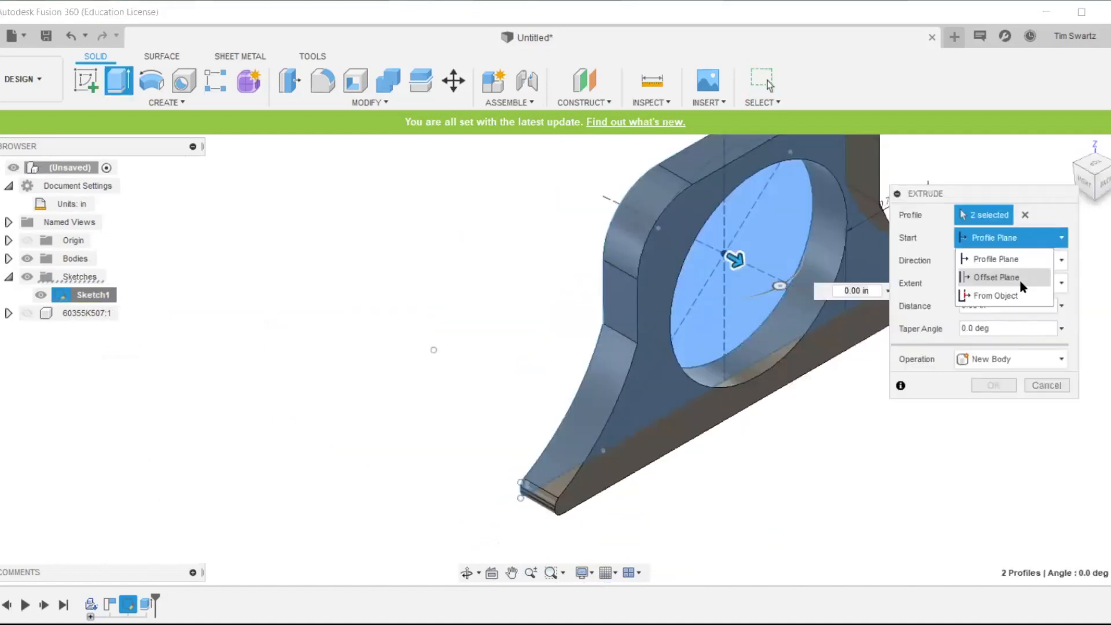
left_click(995, 296)
left_click(677, 429)
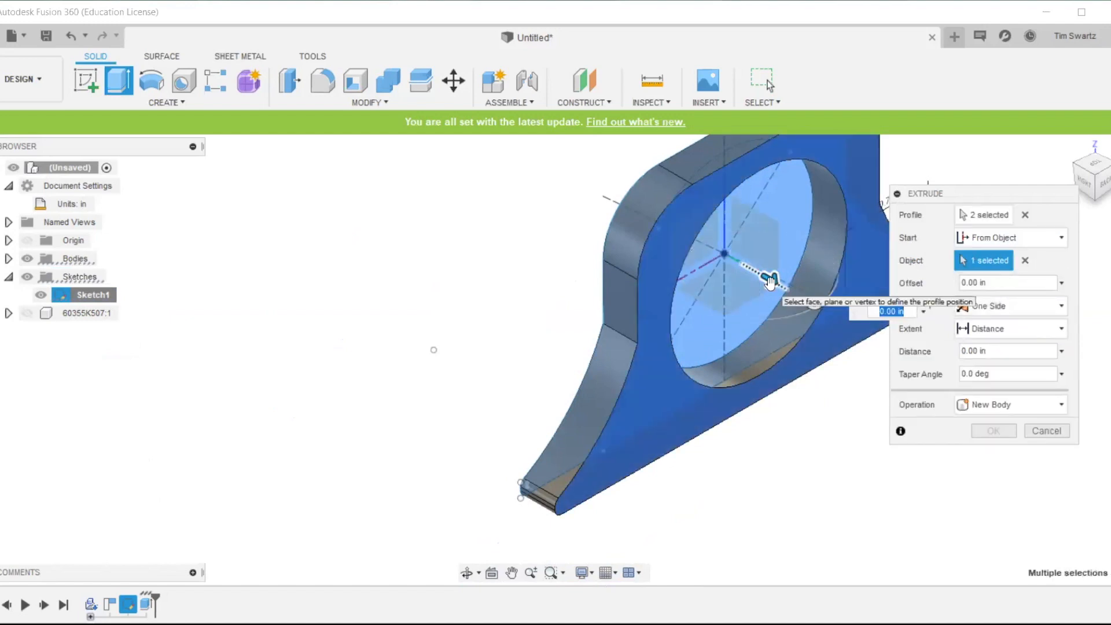
Extrude the two profiles 0.50 in beyond the back face and join them to the block
left_click_drag(769, 280, 802, 298)
left_click(1075, 167)
middle_click_drag(707, 280, 624, 360)
left_click_drag(387, 286, 408, 276)
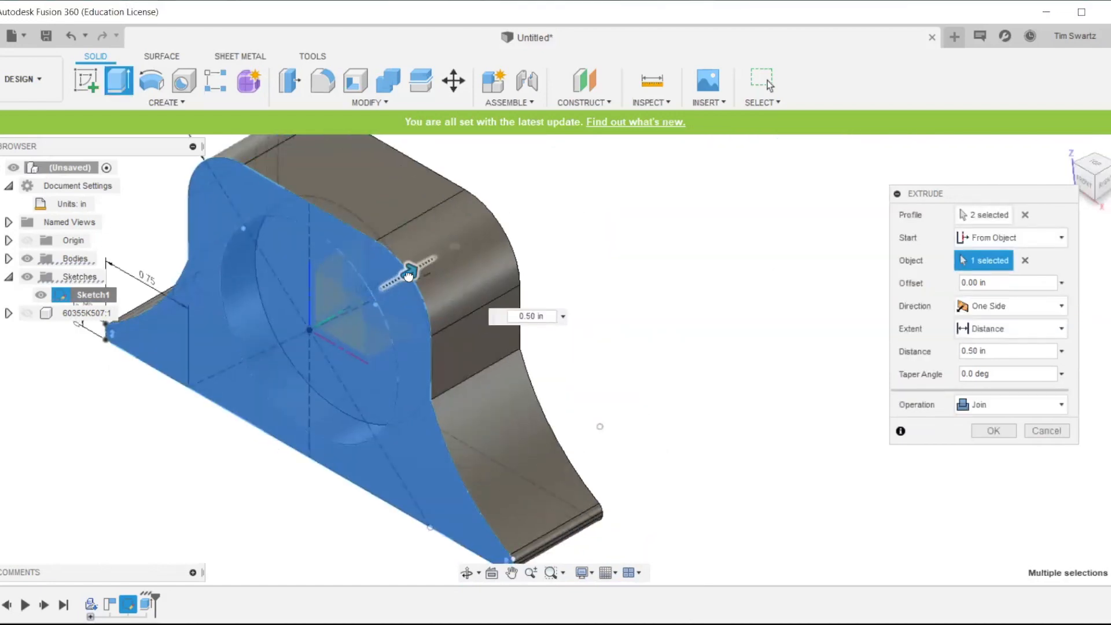
left_click(992, 431)
Edit the block's profile sketch to add a 0.8 in diameter circle centred on the origin, and finish the sketch
left_click(1084, 183)
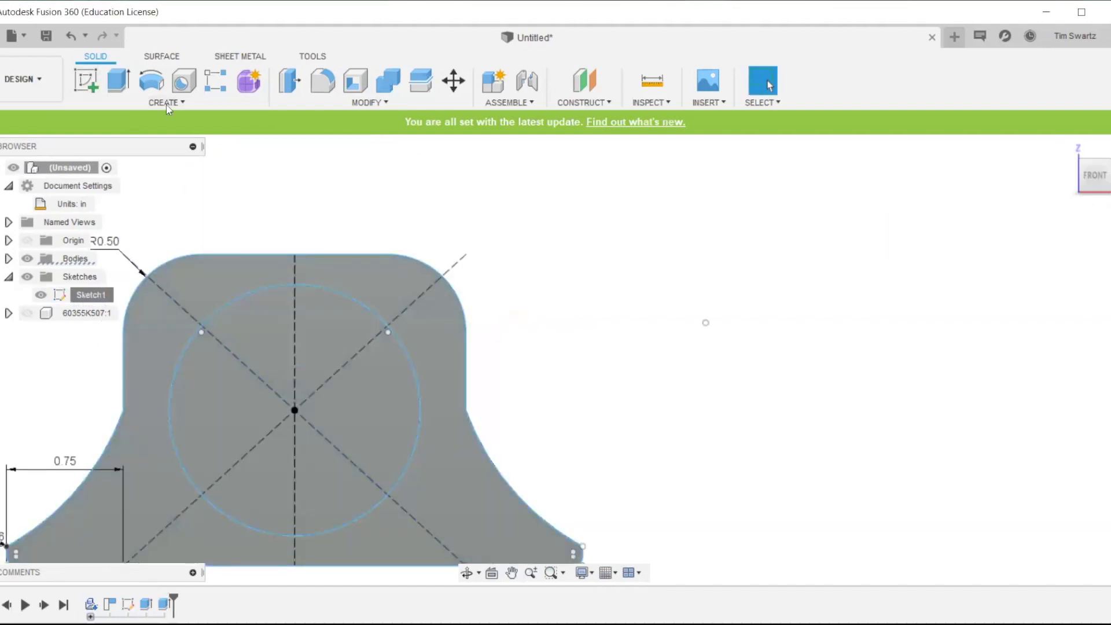
right_click(128, 605)
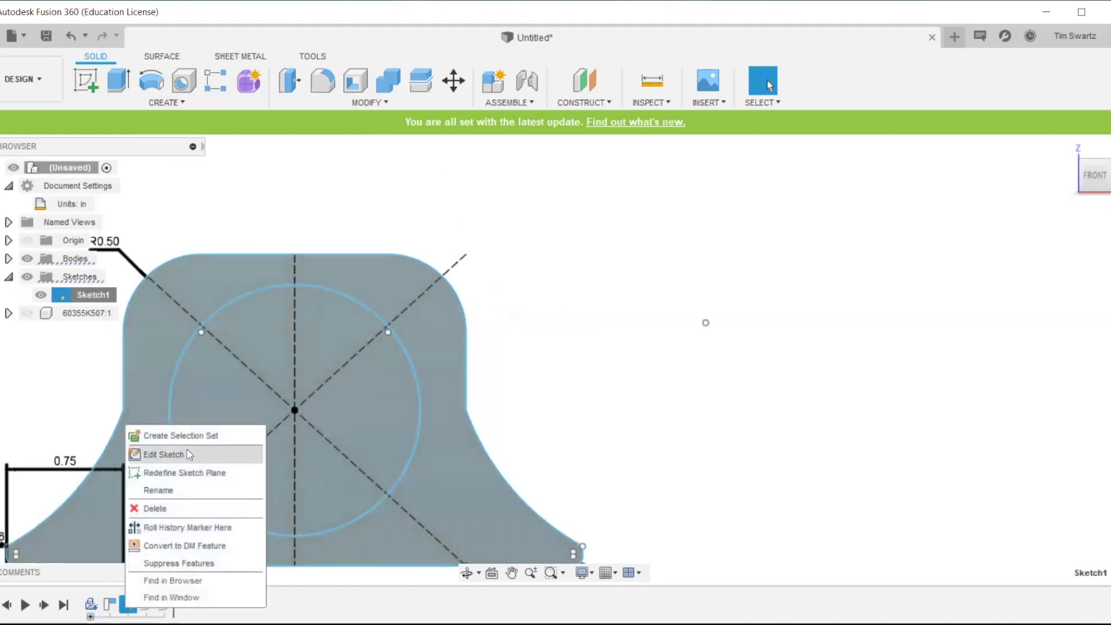
left_click(173, 454)
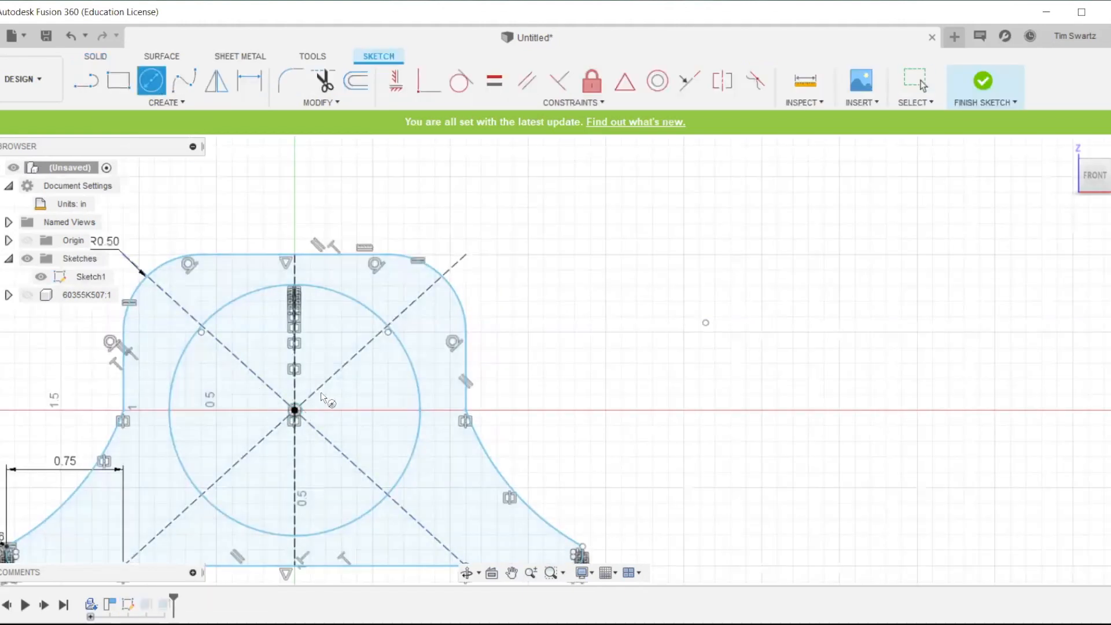
left_click(294, 410)
type("0.8")
key("Return")
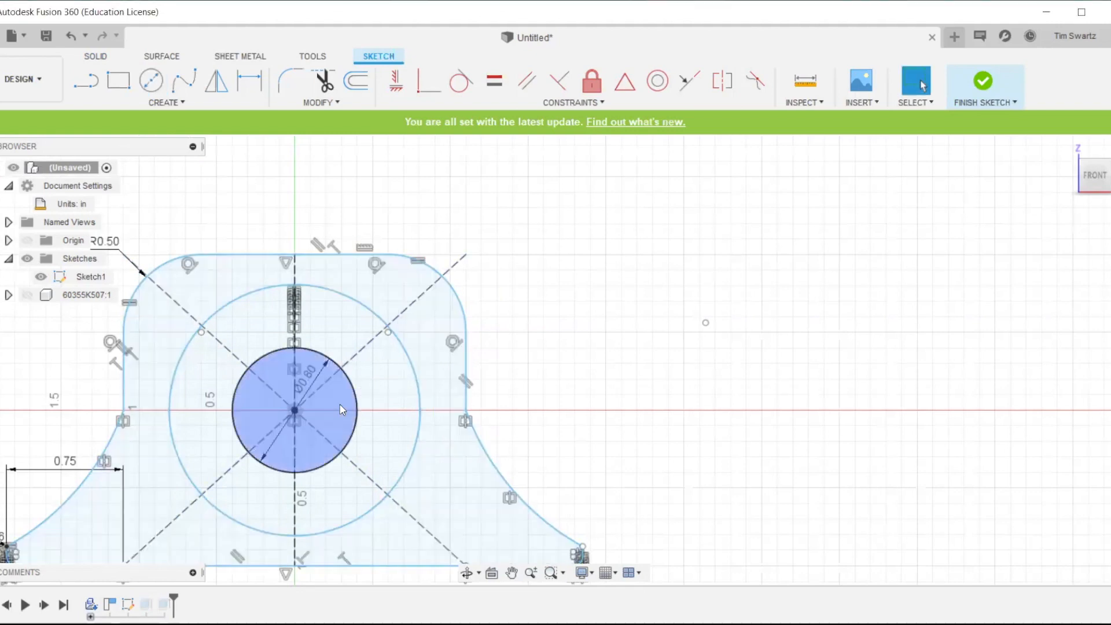
left_click(982, 81)
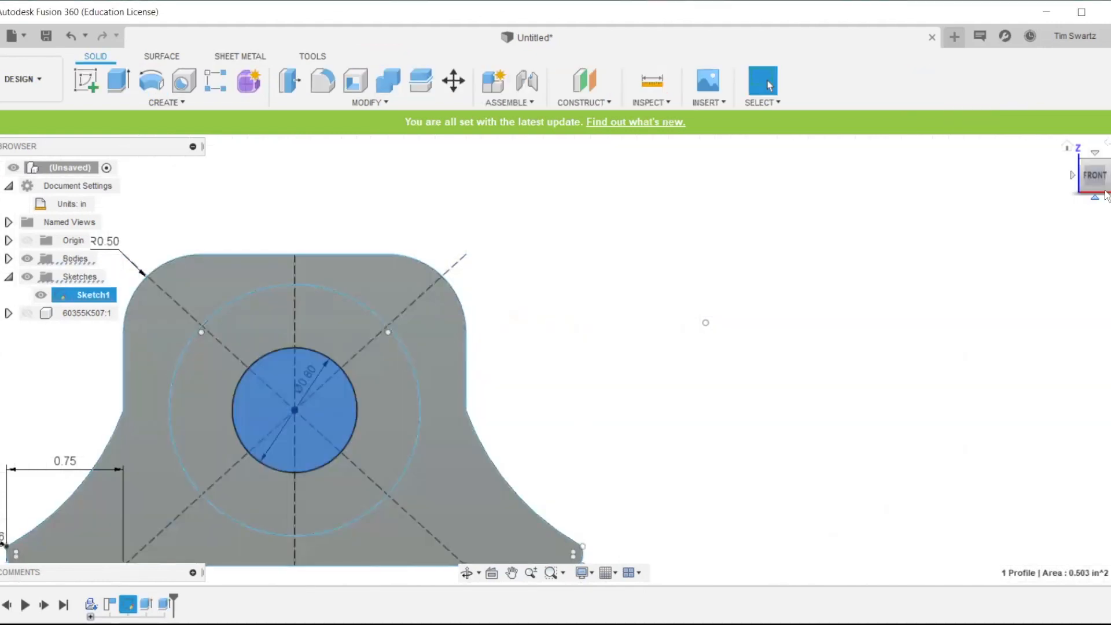
Extrude the small central circle 1.30 in as a cut through the block's back wall
key("e")
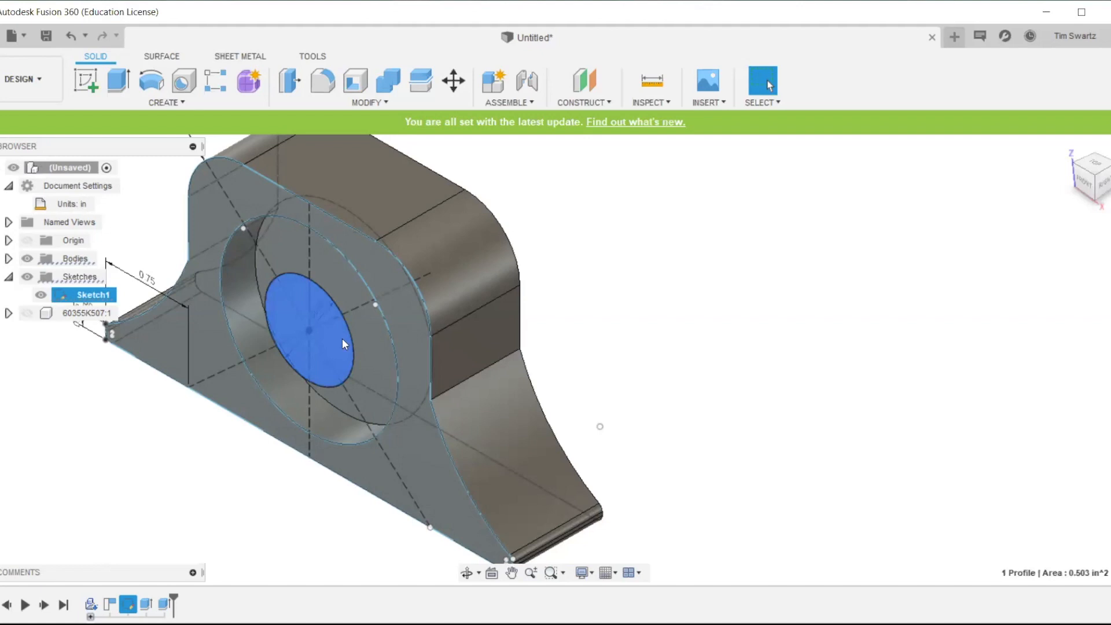
left_click_drag(322, 324, 465, 241)
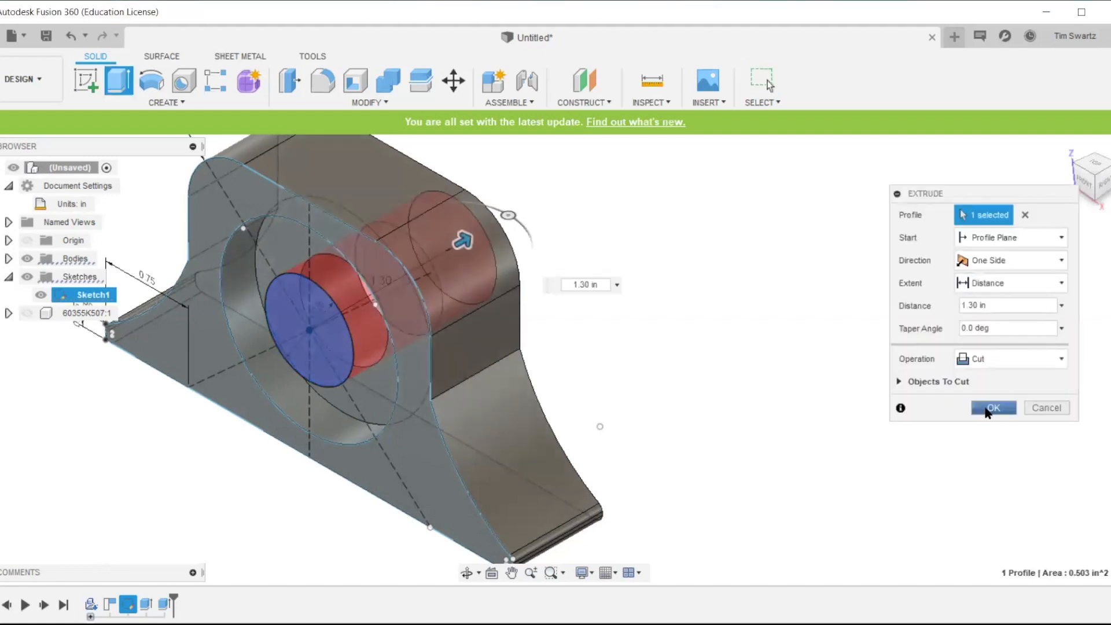
left_click(987, 410)
middle_click_drag(599, 427, 387, 355, "shift")
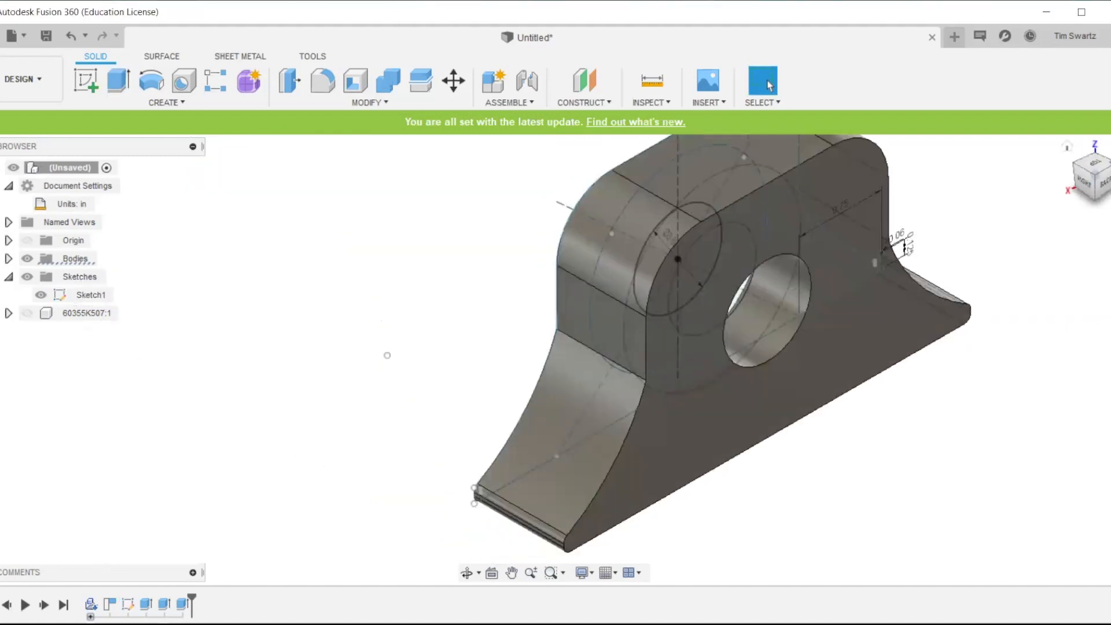
left_click(1098, 177)
left_click(1088, 174)
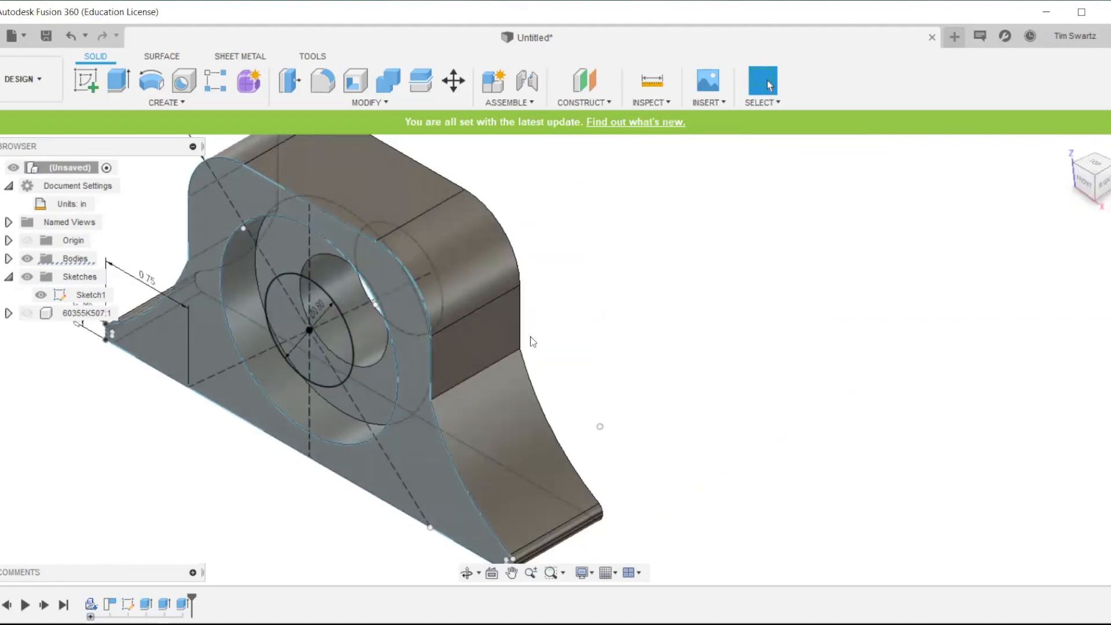
Hide the profile sketch, show the bearing component, and set the visual style to Shaded with Visible Edges Only
left_click(41, 294)
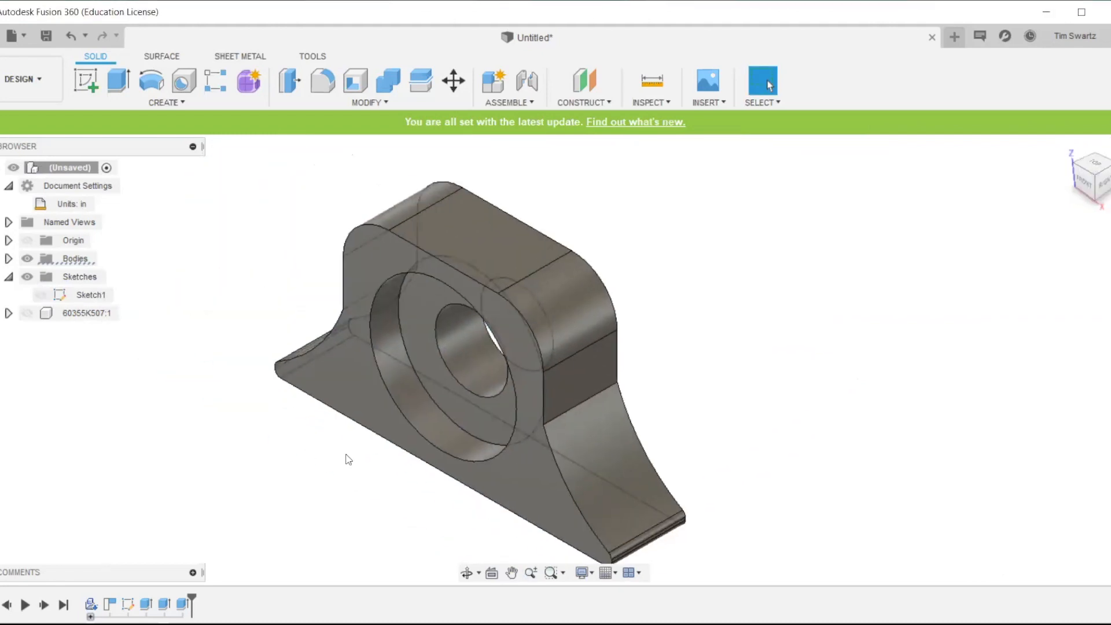
left_click(27, 313)
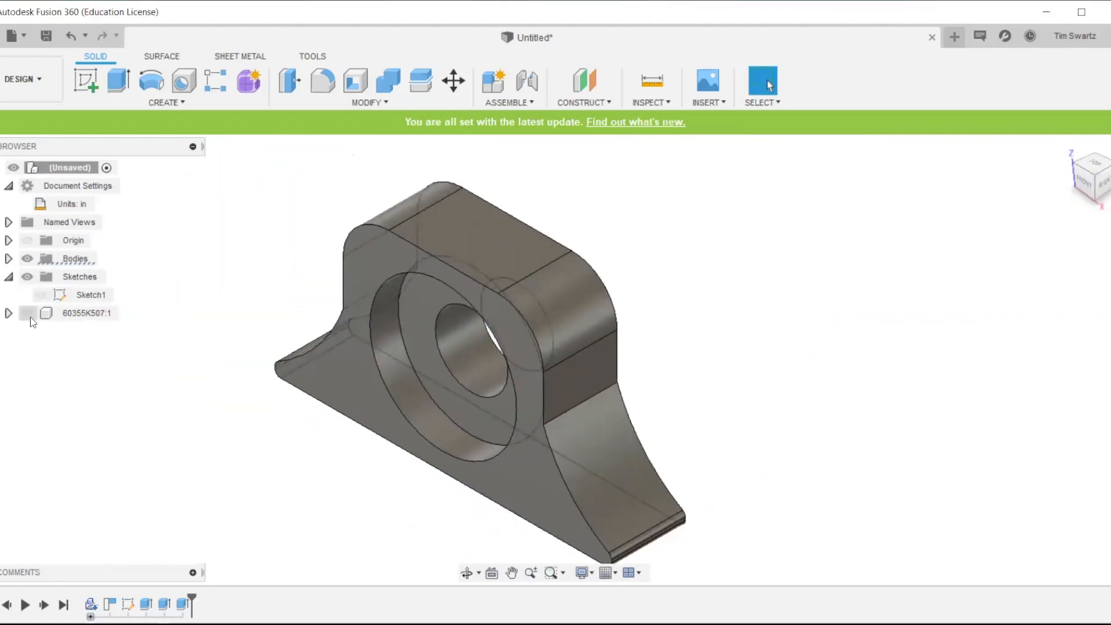
left_click(595, 572)
mouse_move(637, 434)
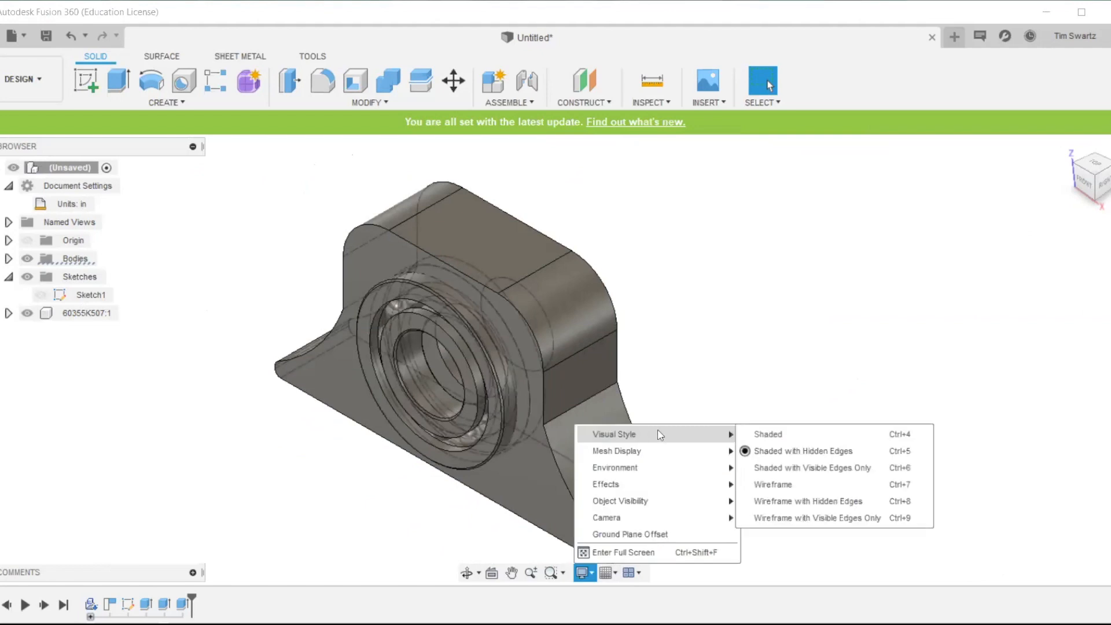
left_click(780, 464)
left_click(1106, 182)
Start a free move of the bearing component and switch the visual style to Shaded with Hidden Edges
right_click(463, 399)
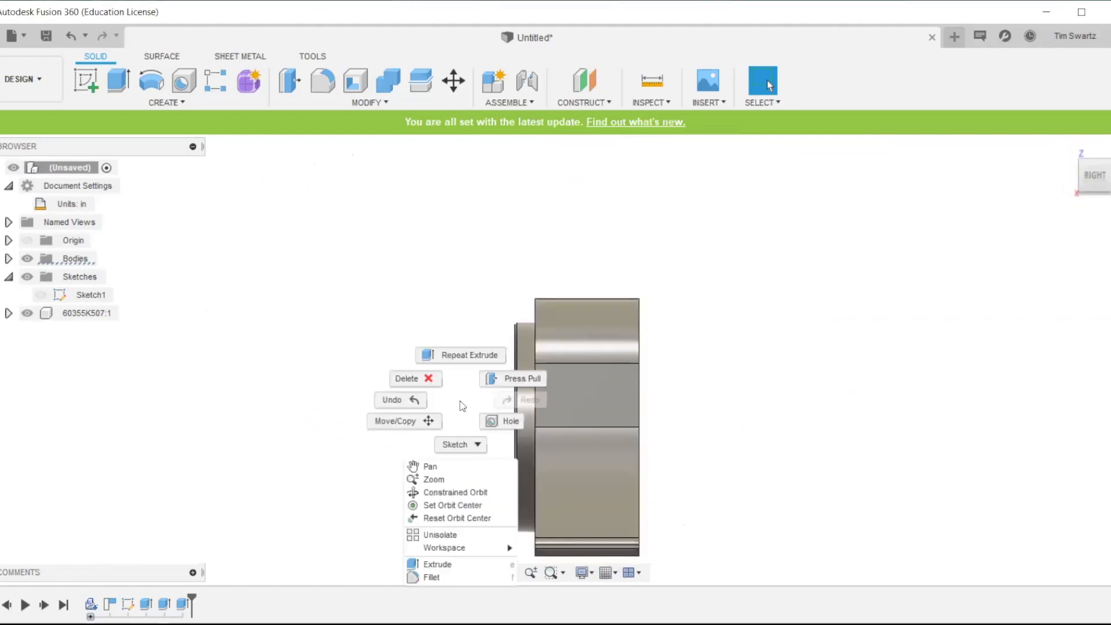
left_click(417, 422)
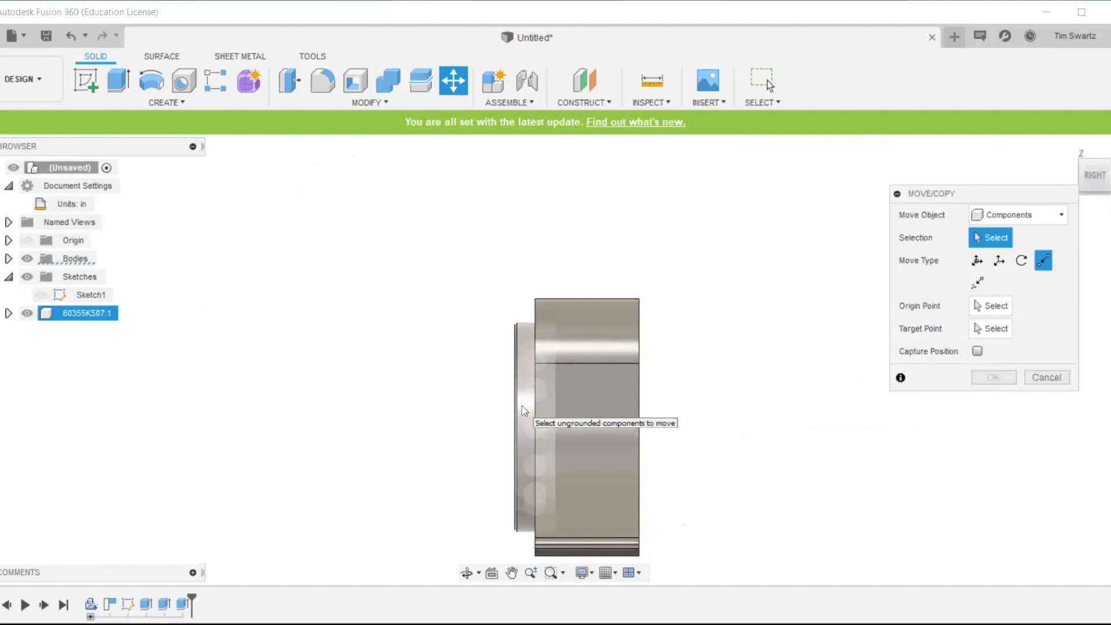
left_click(524, 410)
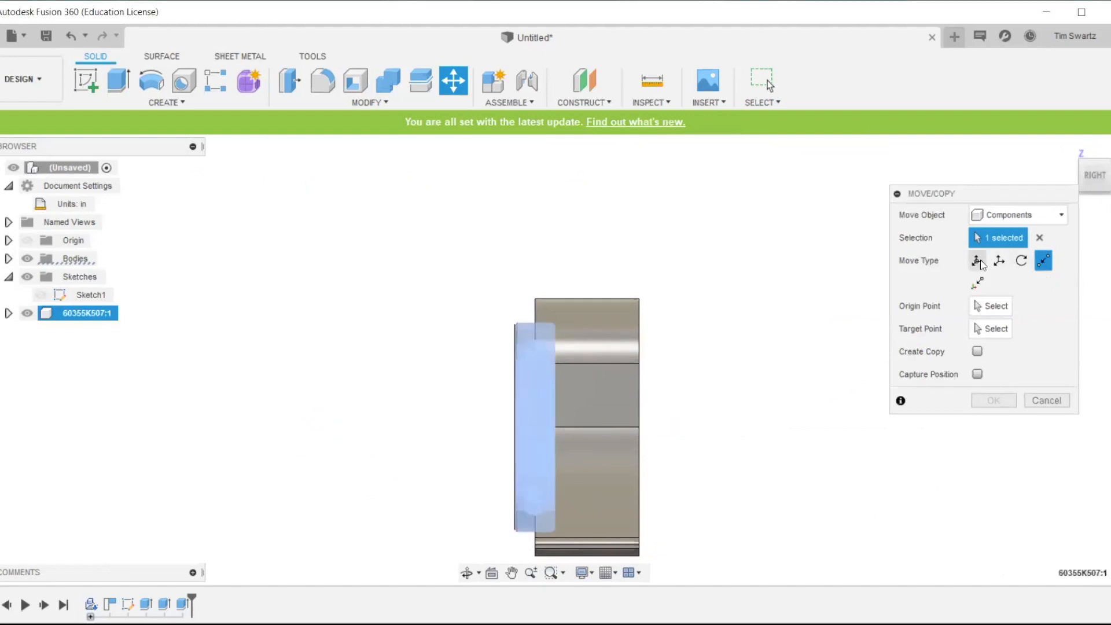
scroll(568, 444, "up", 3)
left_click(583, 573)
mouse_move(613, 434)
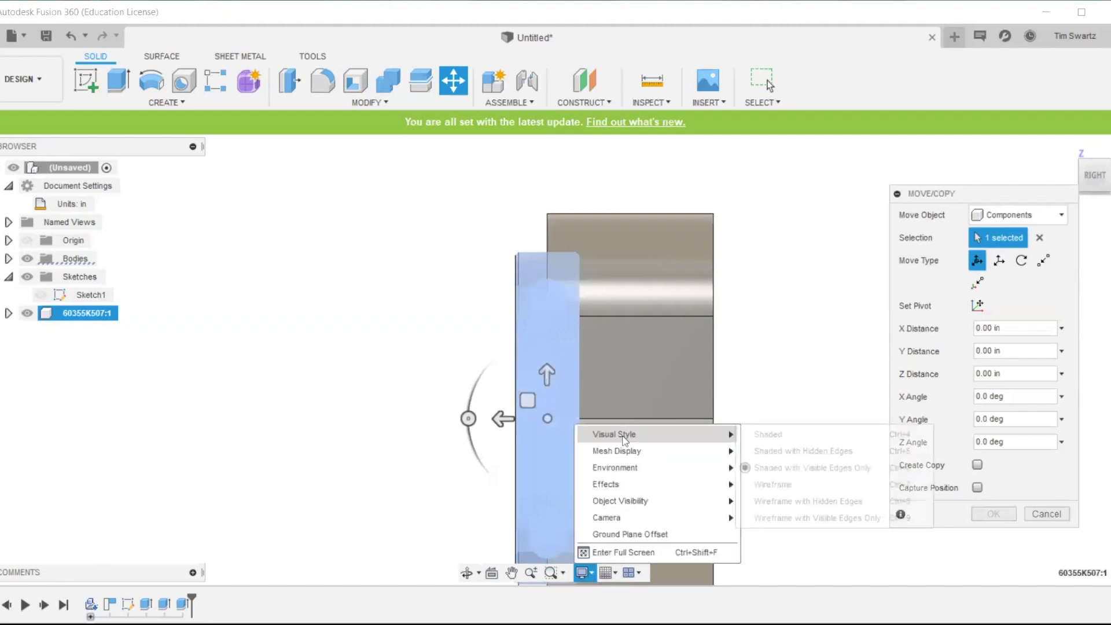
left_click(767, 450)
Slide the bearing into the block's pocket with a Z distance of -0.15 in
left_click_drag(502, 418, 523, 419)
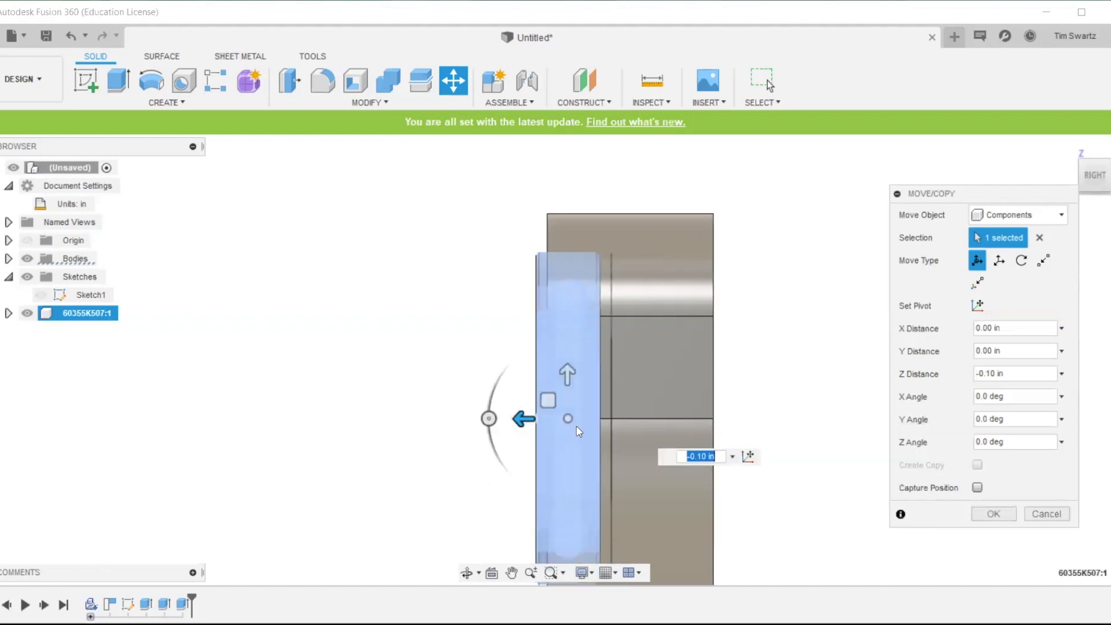
scroll(597, 427, "up", 4)
scroll(377, 384, "up", 4)
left_click_drag(372, 379, 429, 387)
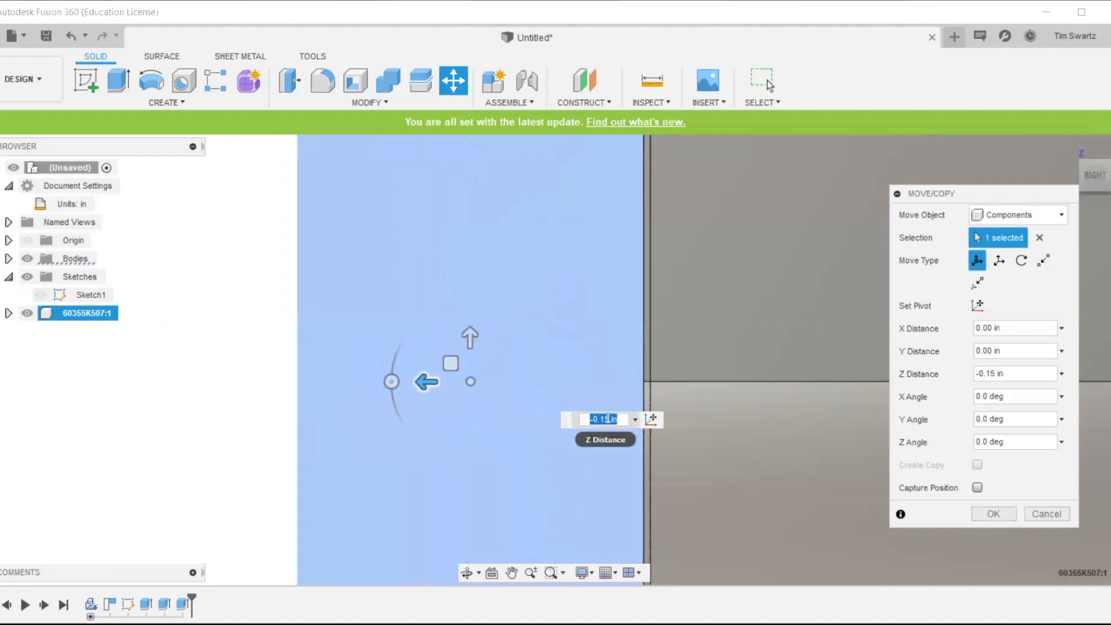
key("Return")
scroll(693, 418, "down", 5)
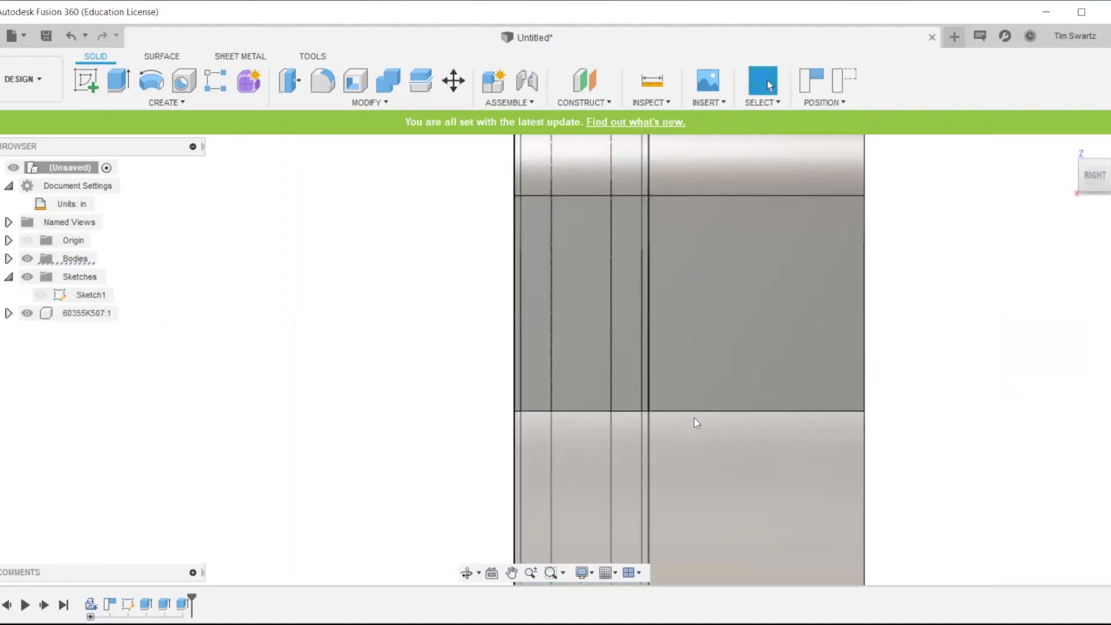
left_click(1078, 161)
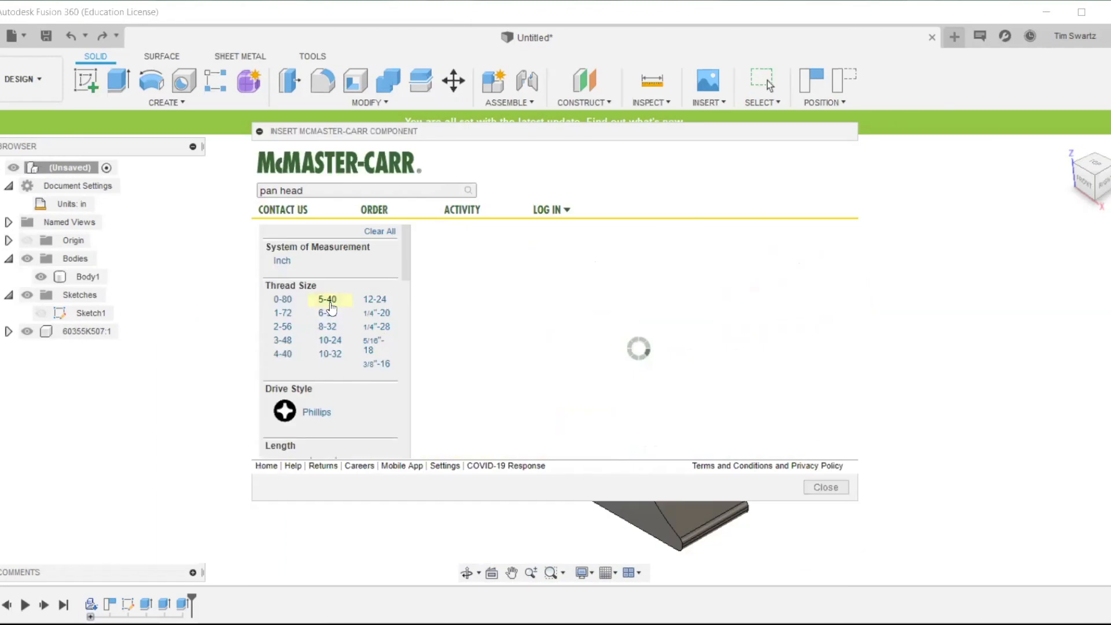
Insert the McMaster-Carr 316 stainless steel pan head Phillips screw with 1/4"-20 thread and 1/2" length
left_click(376, 364)
scroll(370, 353, "down", 5)
scroll(451, 354, "down", 3)
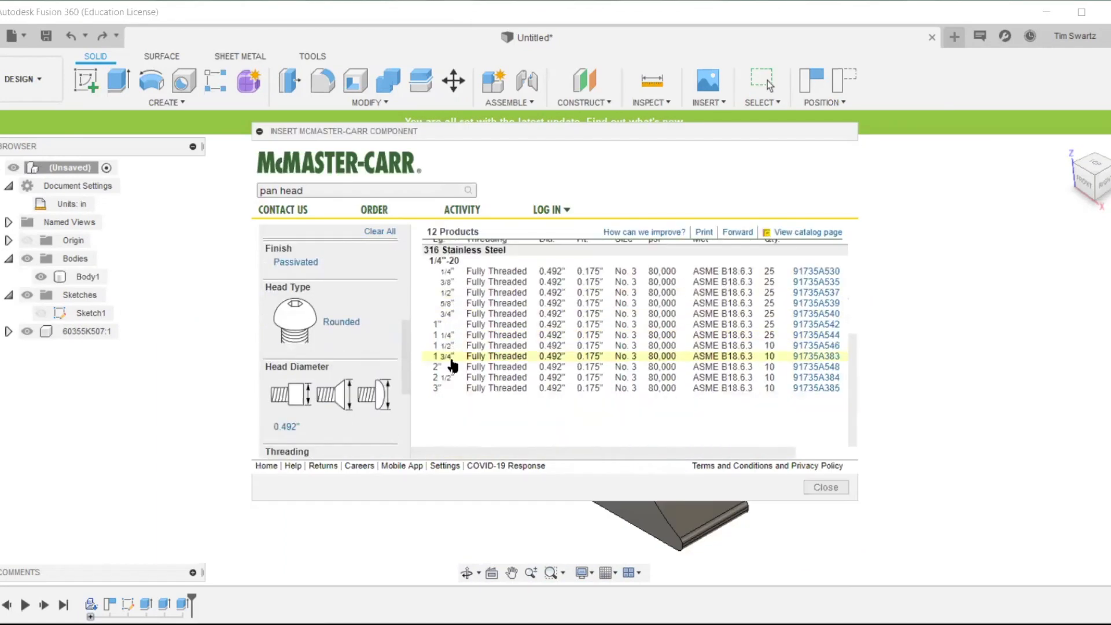
left_click(454, 297)
left_click(616, 313)
scroll(579, 381, "down", 10)
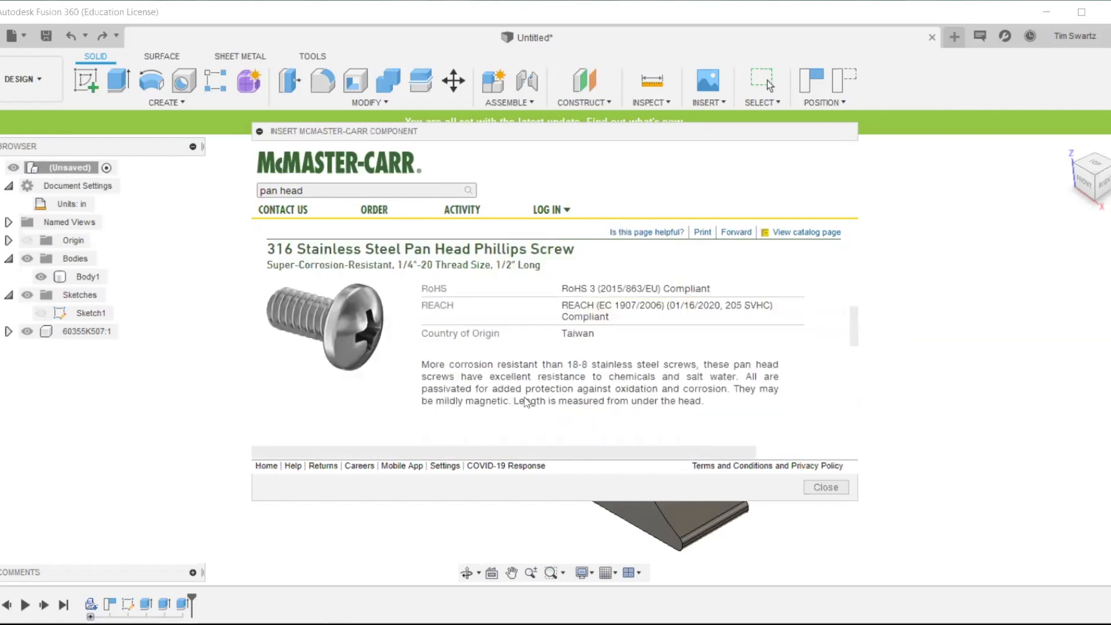
left_click(431, 393)
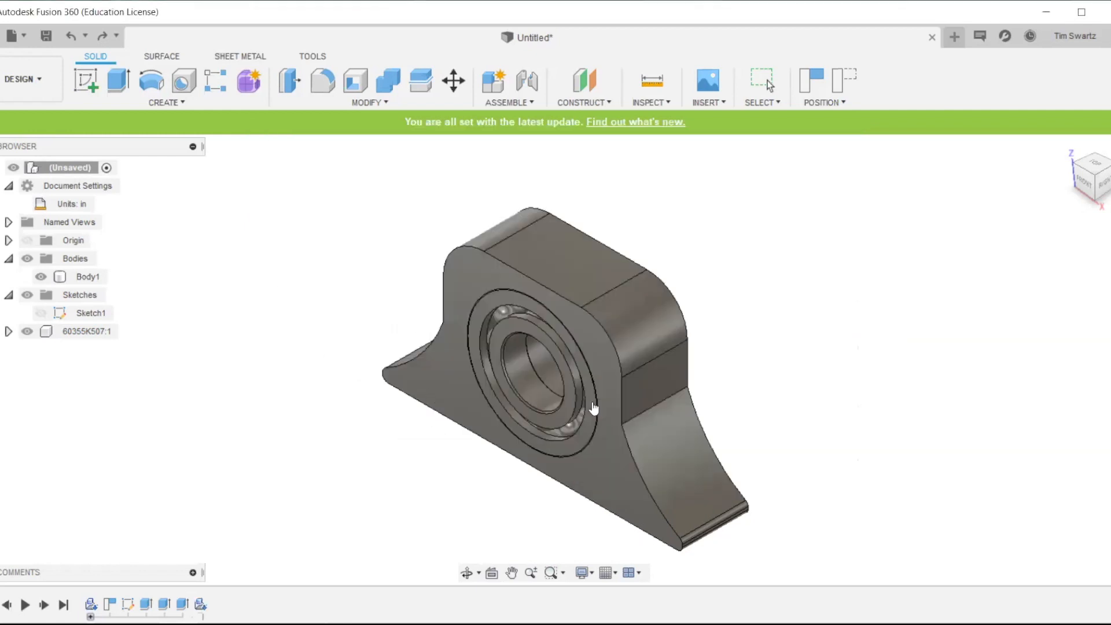
Move the screw onto the block's right foot by 0.40 in along Y, -0.40 in along X and -1.30 in along Z
left_click(1095, 163)
scroll(777, 384, "up", 4)
left_click_drag(767, 354, 767, 273)
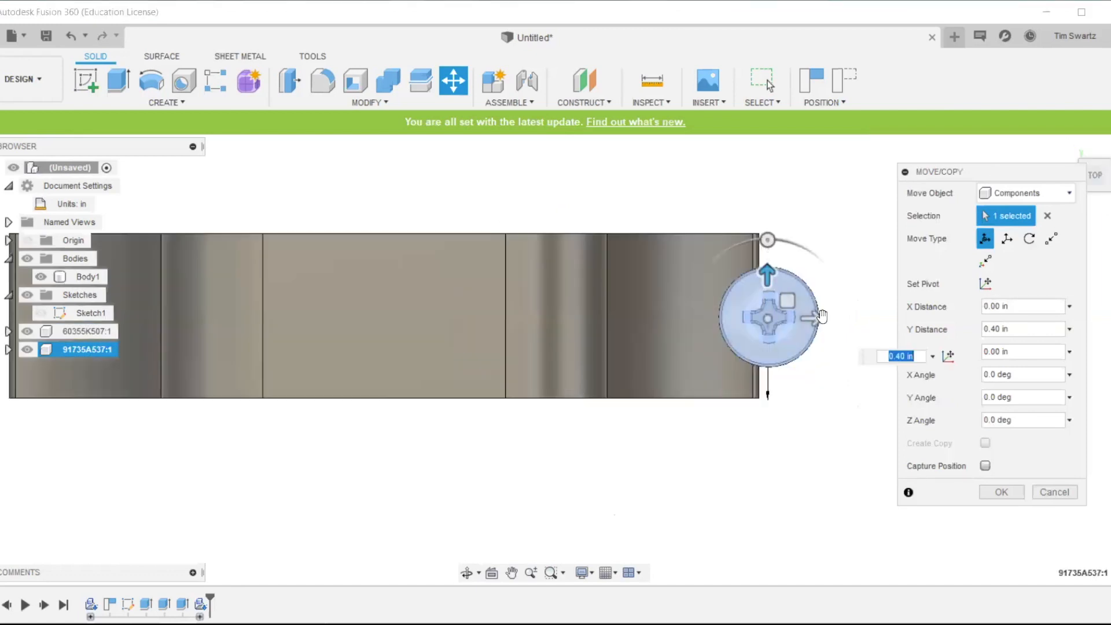
left_click_drag(816, 318, 736, 323)
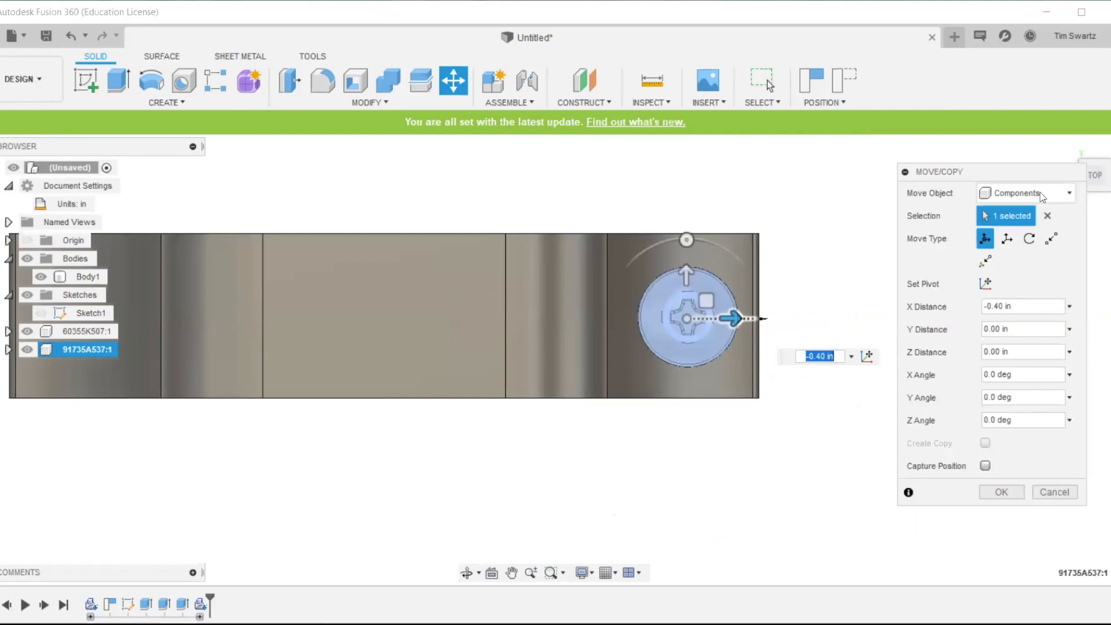
left_click(1096, 198)
left_click_drag(687, 237, 655, 512)
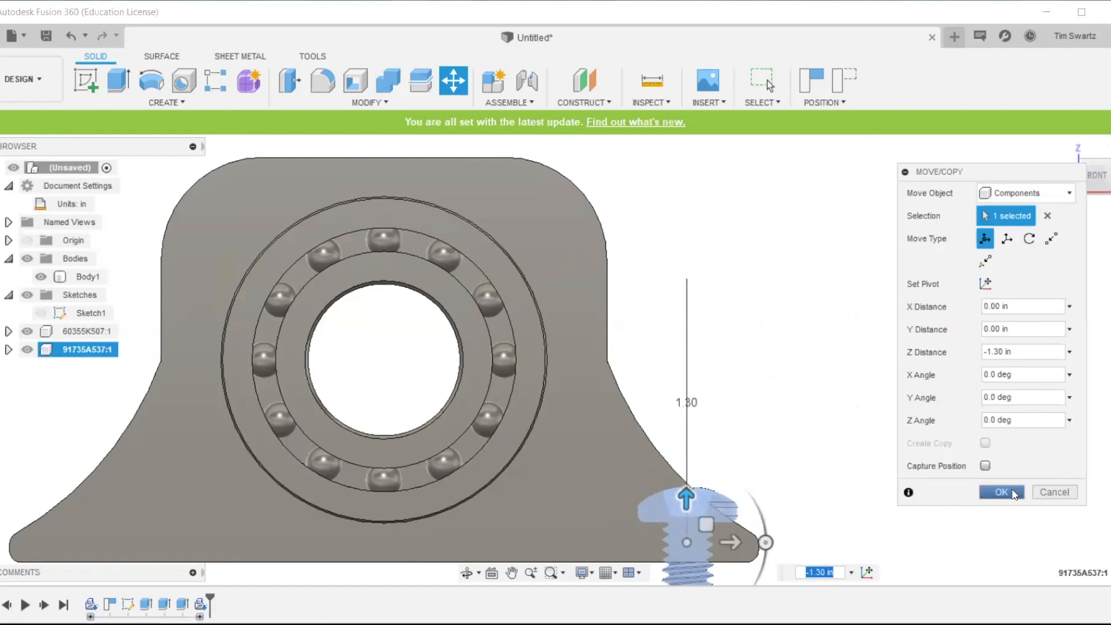
key("Return")
Hide the pan head screw component to expose the foot and the sketched circle around the screw location
left_click(1068, 148)
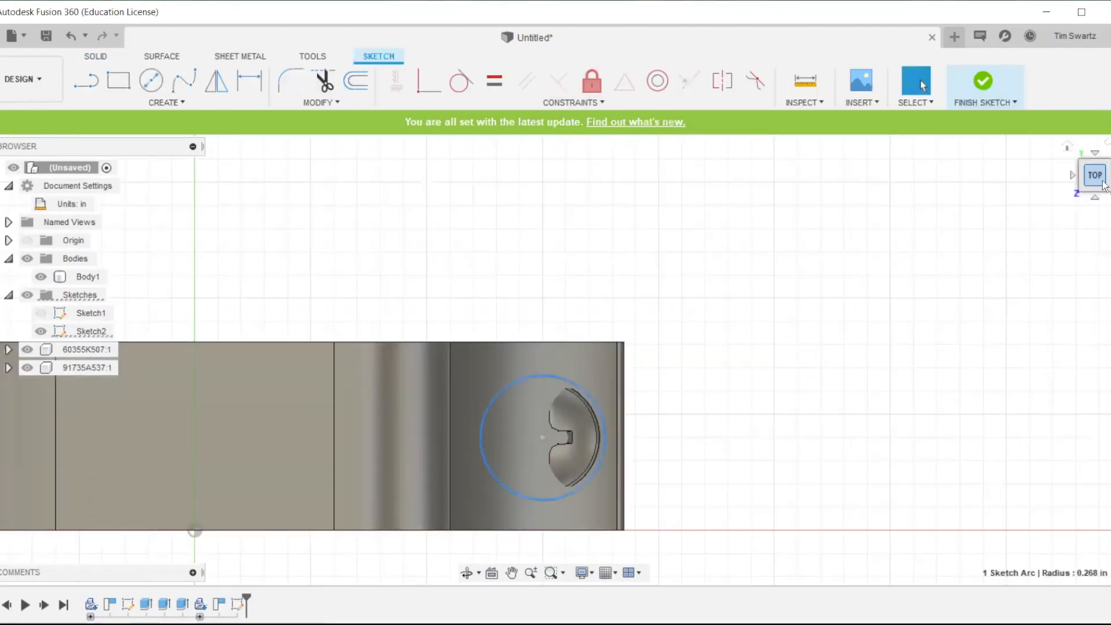
left_click(1103, 185)
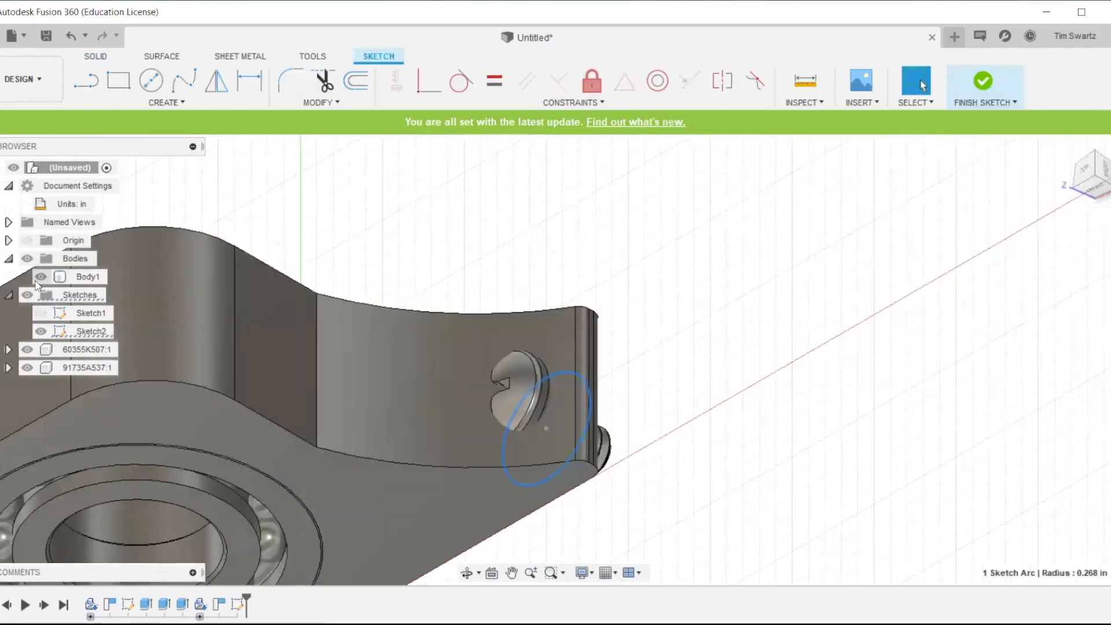
left_click(32, 367)
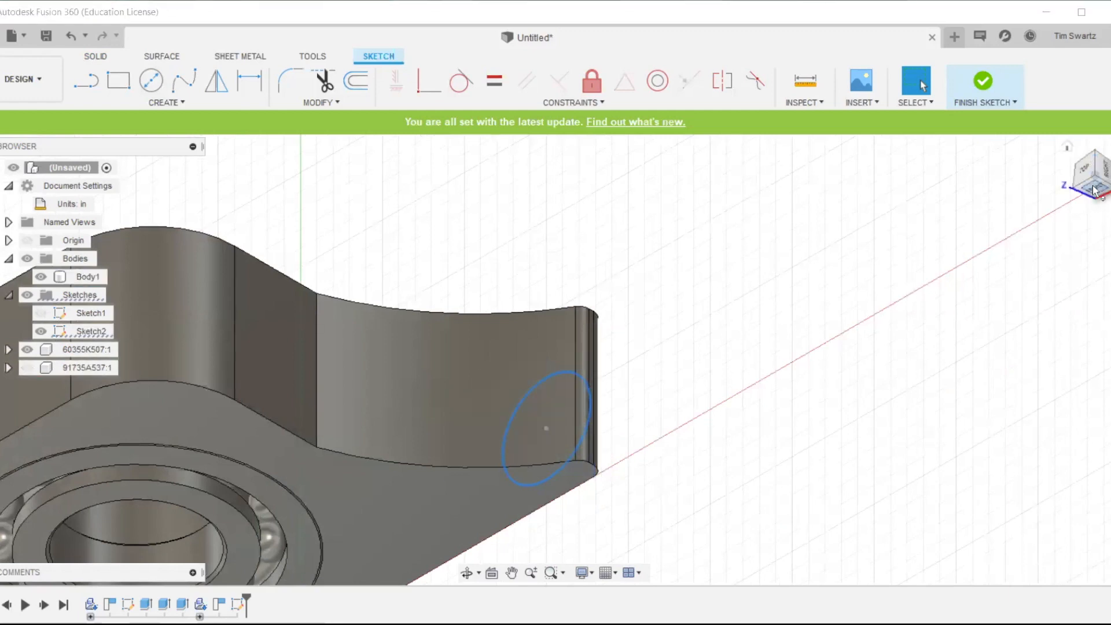
Extrude the sketched circle around the screw location as a -0.90 in cut up through the block's foot
left_click(1096, 188)
left_click(1108, 161)
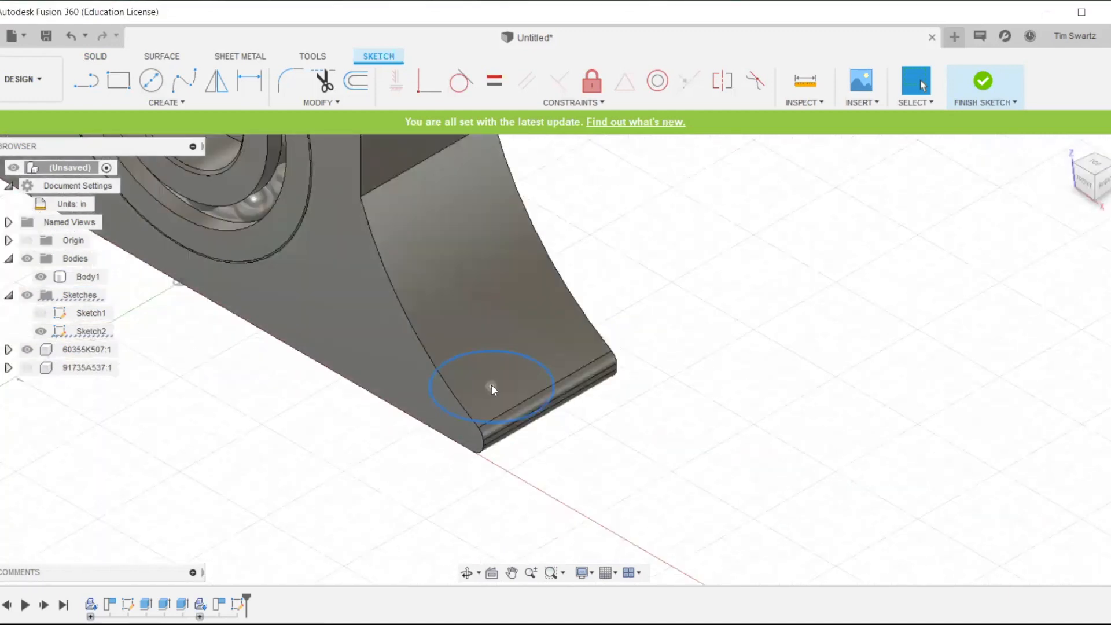
key("e")
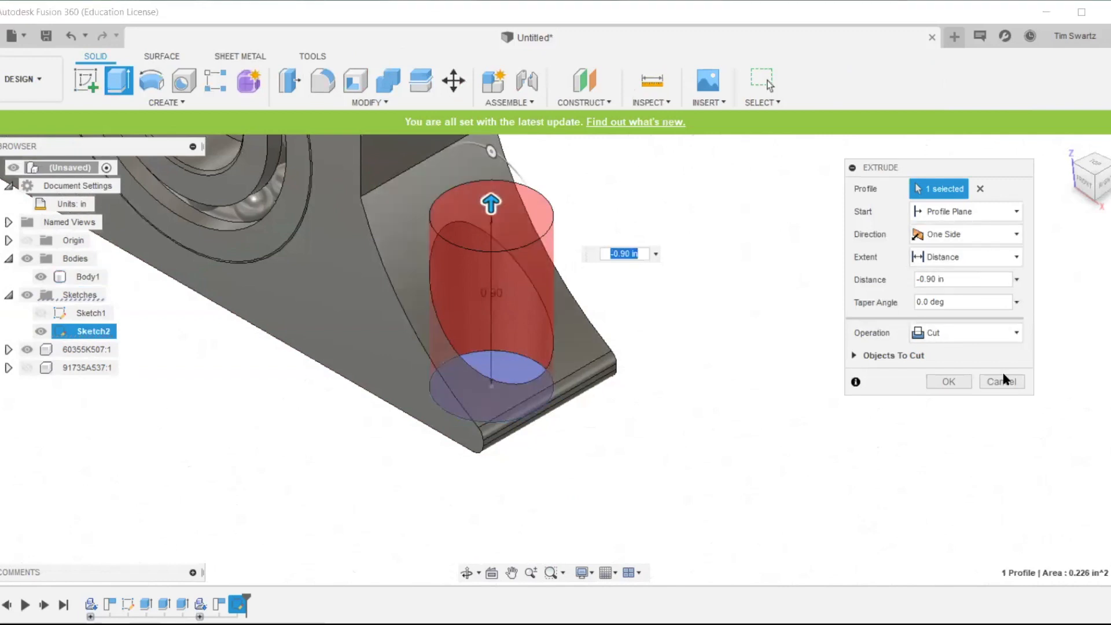
Start the screw-head cut from an offset plane at -0.1 in above the foot's base and finish the extrusion
left_click(989, 217)
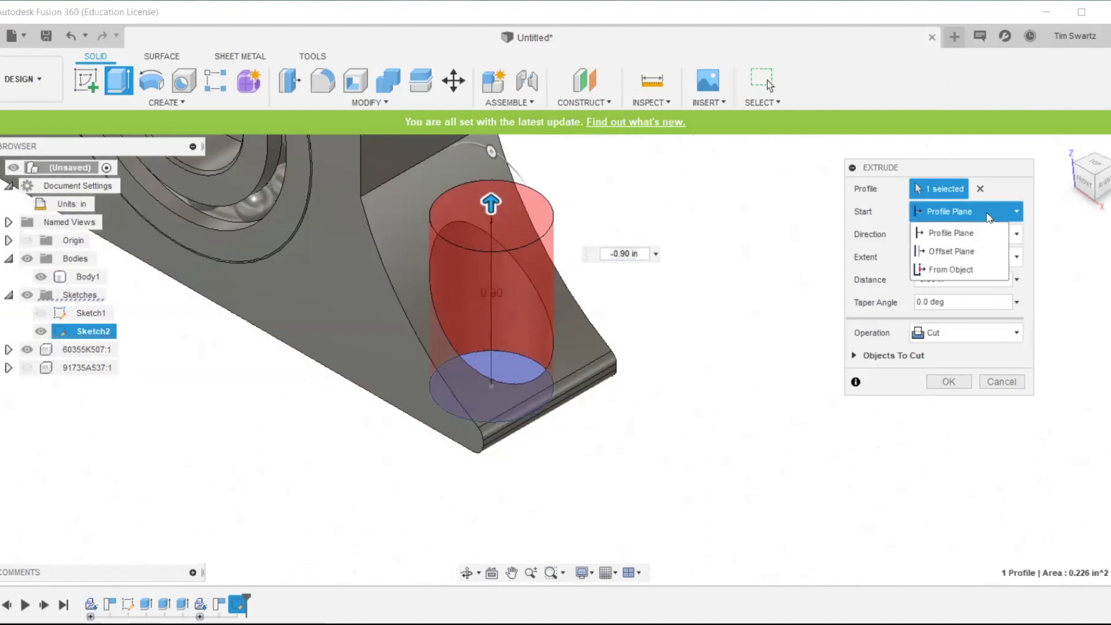
left_click(972, 255)
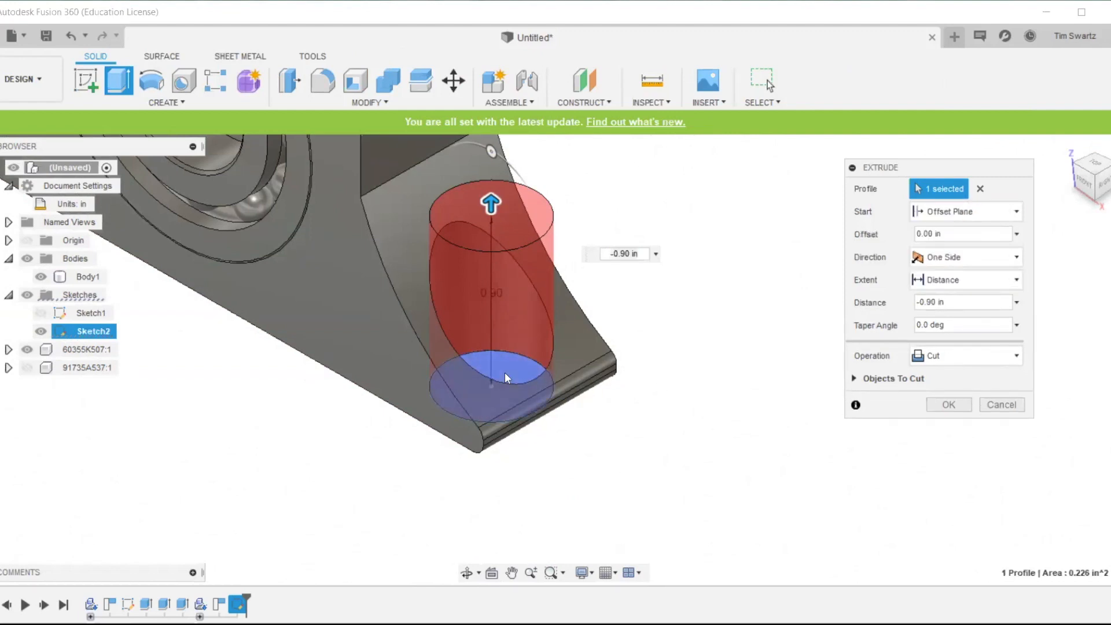
left_click(932, 233)
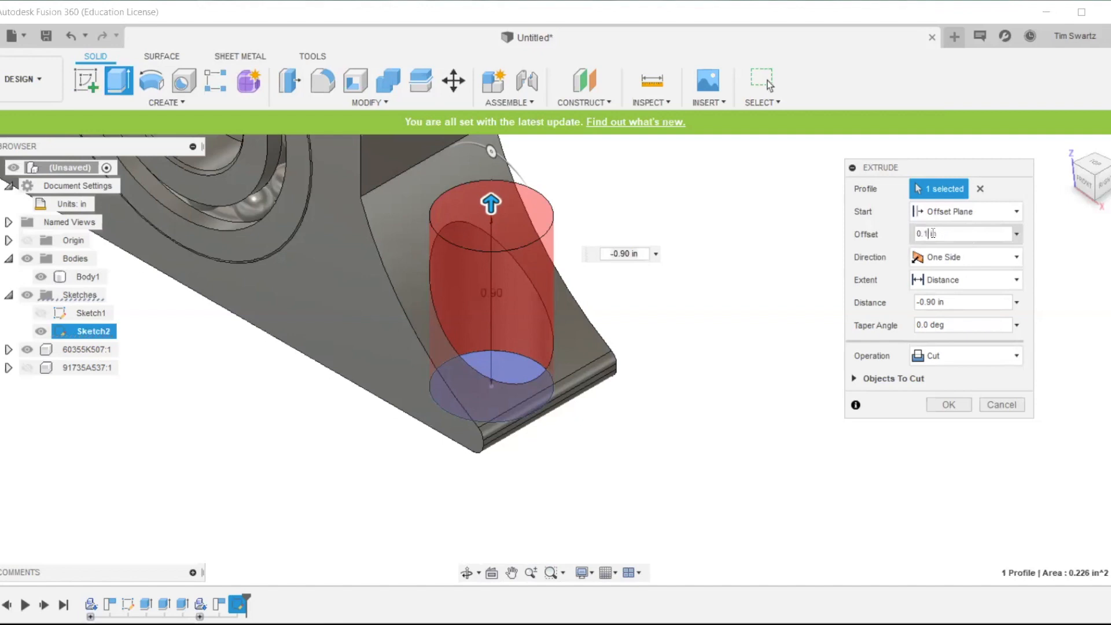
key("BackSpace")
type("-")
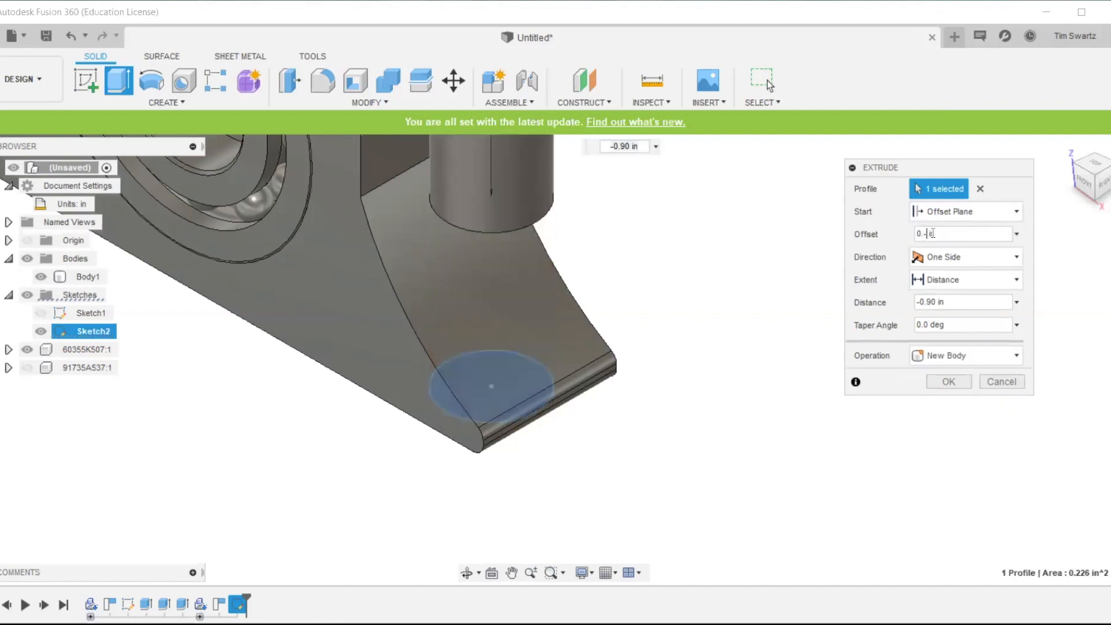
key("BackSpace")
key("BackSpace")
key("BackSpace")
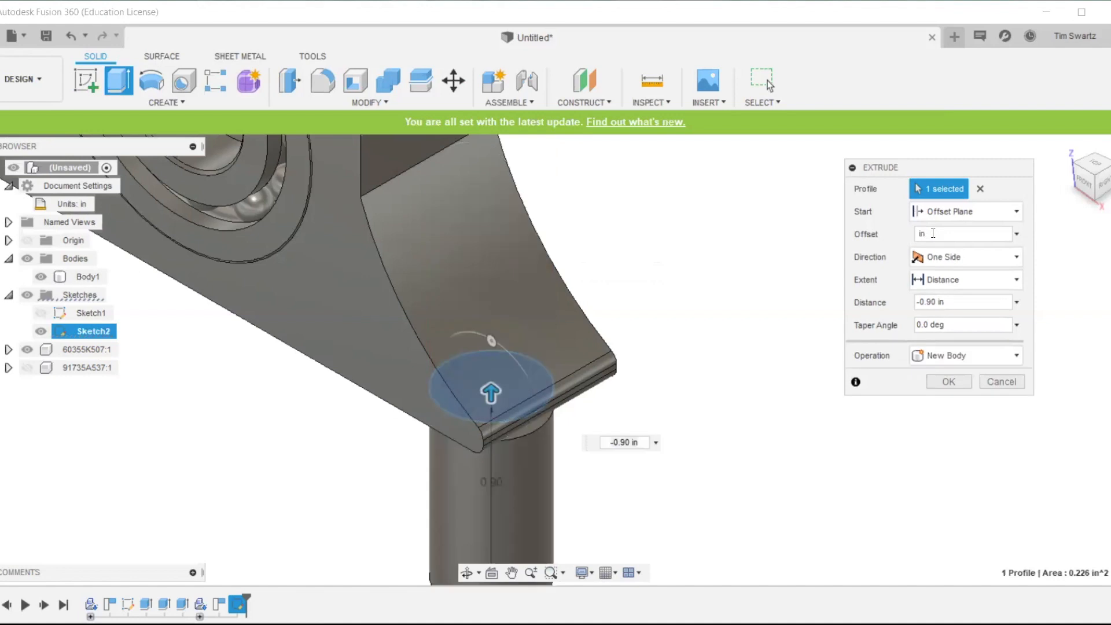
type("-0.1")
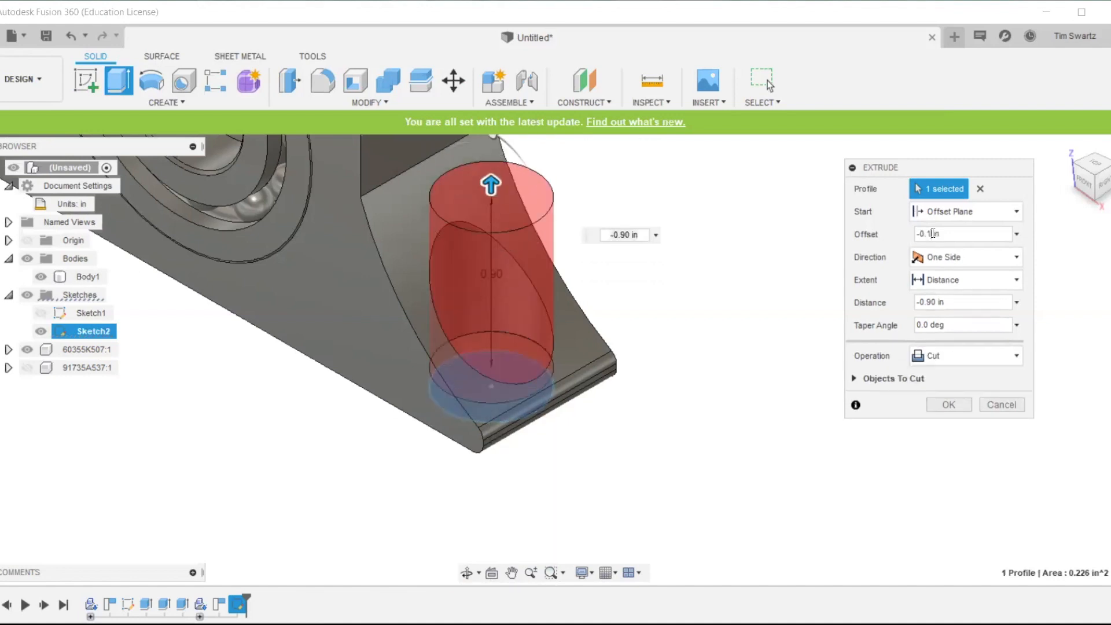
key("Return")
scroll(619, 361, "down", 5)
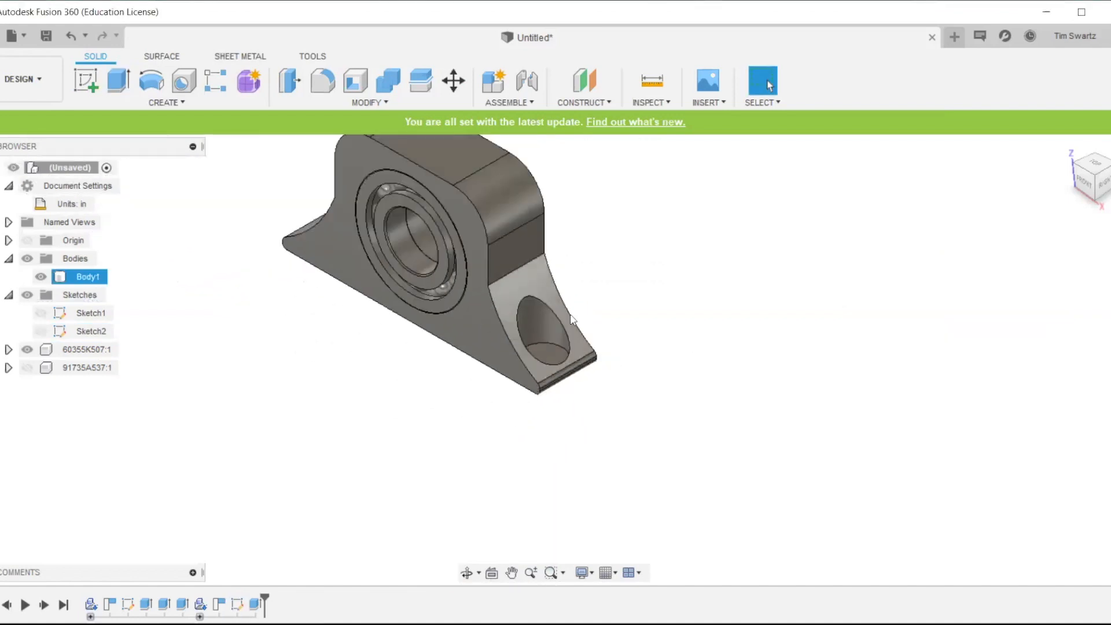
Add a smaller concentric circle to the foot's screw sketch and cut it through the remaining floor as a screw hole
left_click(113, 376)
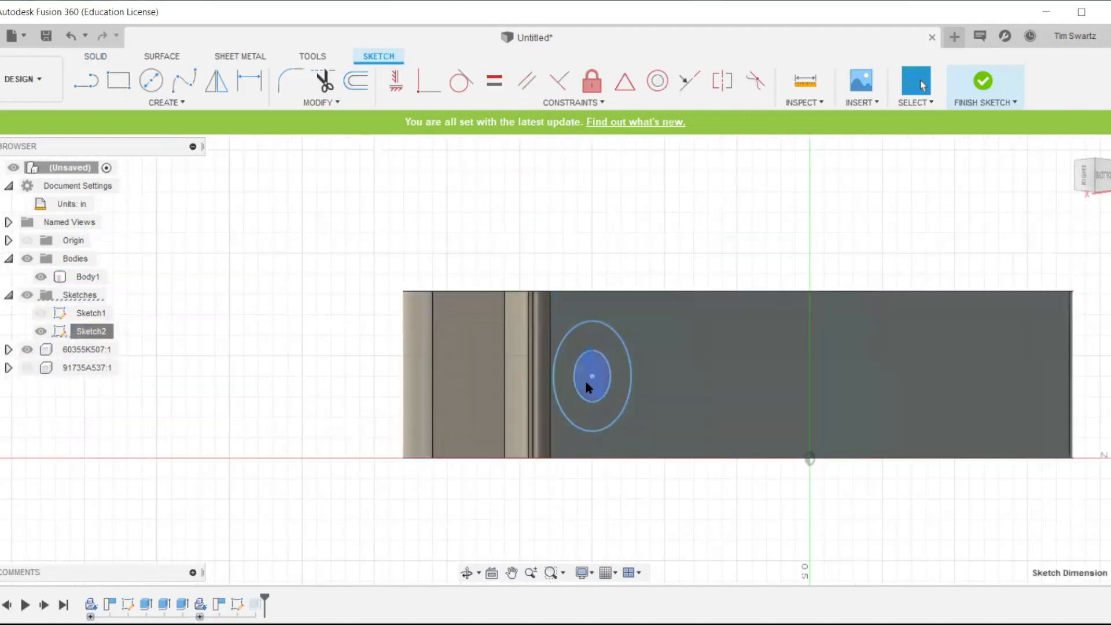
left_click(583, 377)
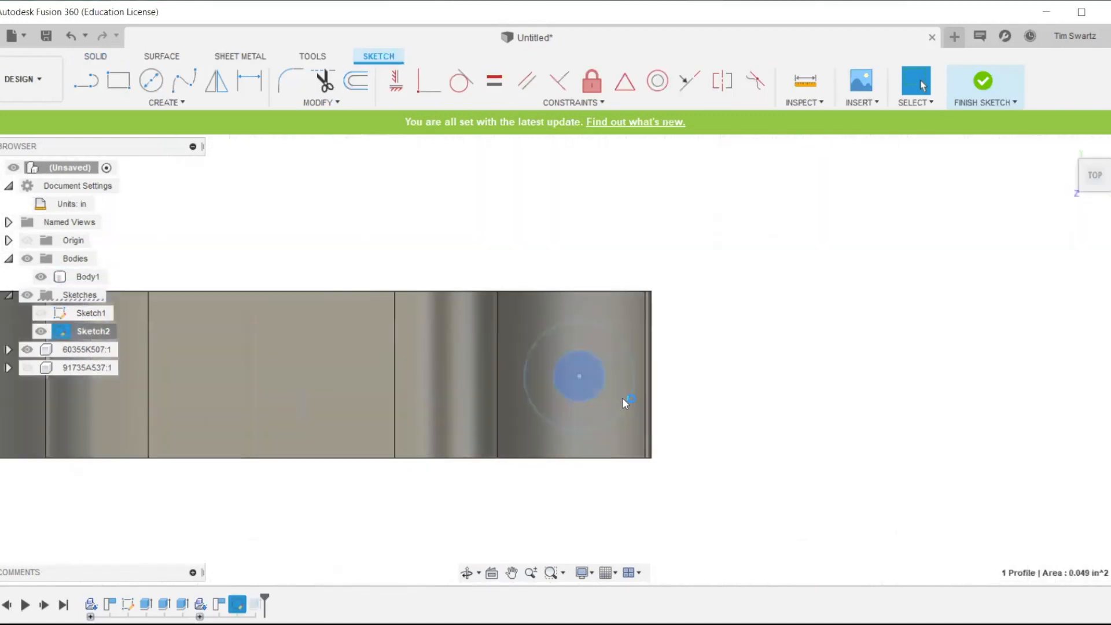
key("e")
left_click_drag(643, 402, 499, 321)
left_click(942, 382)
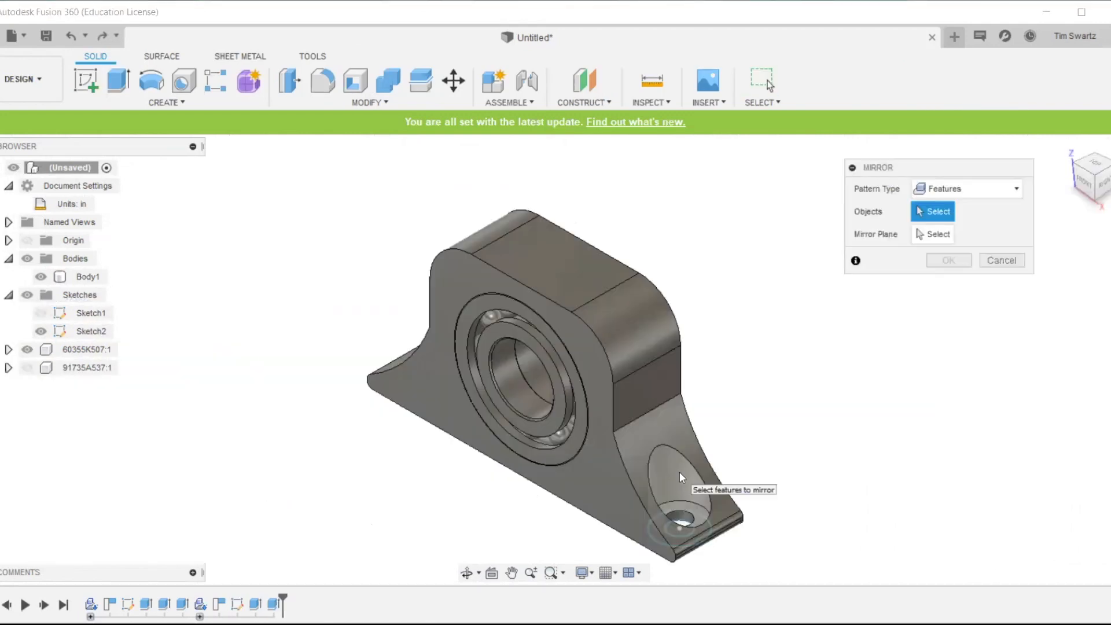
Mirror the screw-head recess and screw hole features to the opposite foot across the origin plane midway between the feet
left_click(679, 471)
left_click(680, 515)
left_click(942, 234)
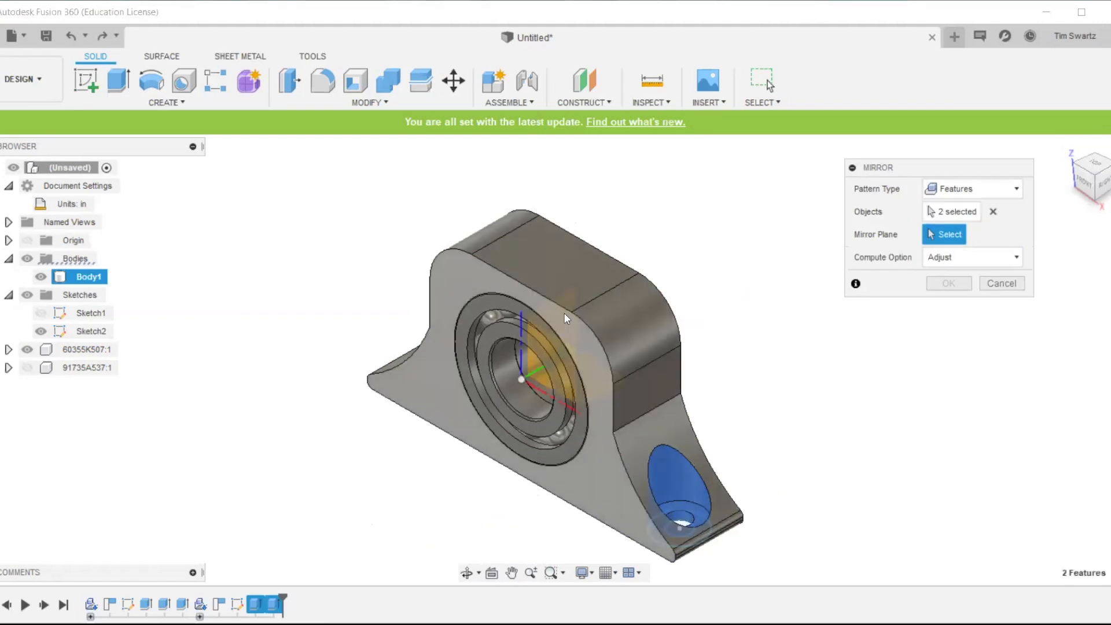
left_click(1109, 164)
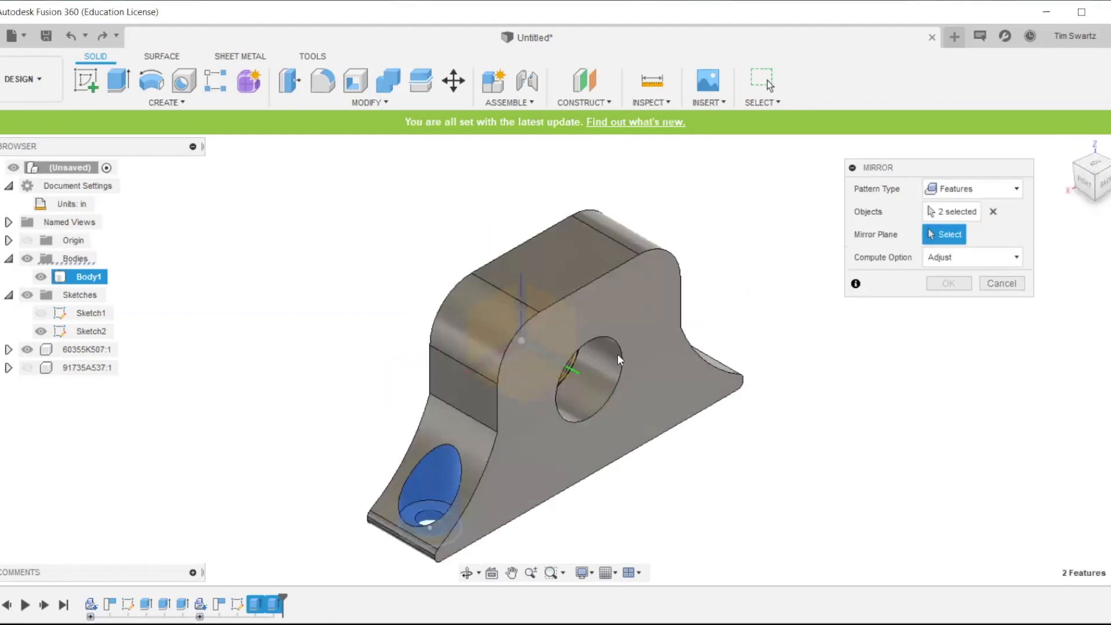
left_click(577, 341)
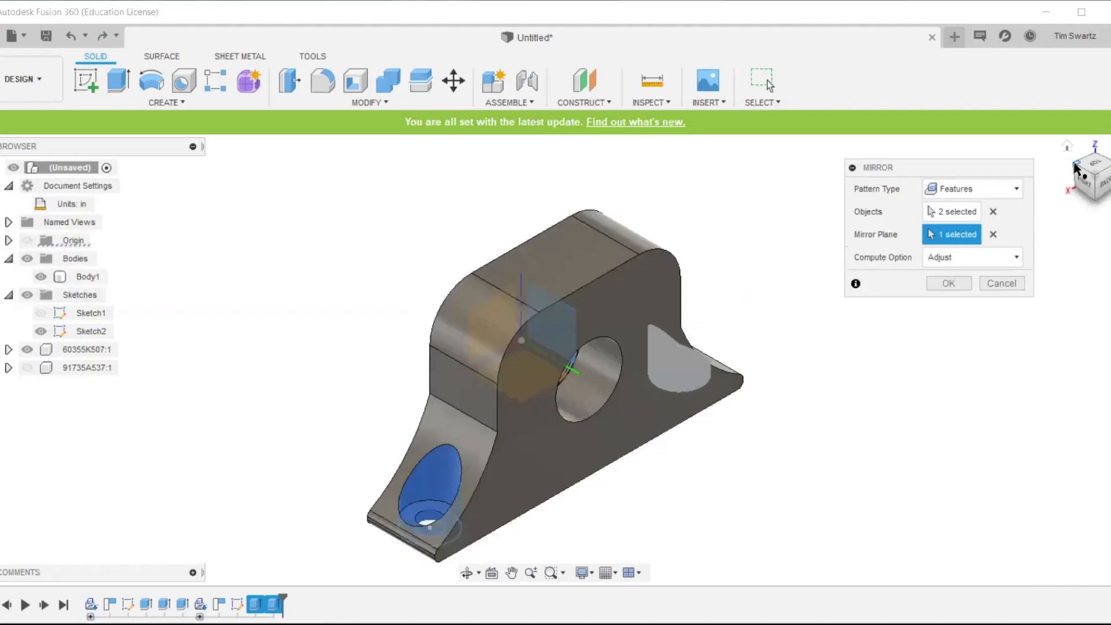
left_click(1074, 168)
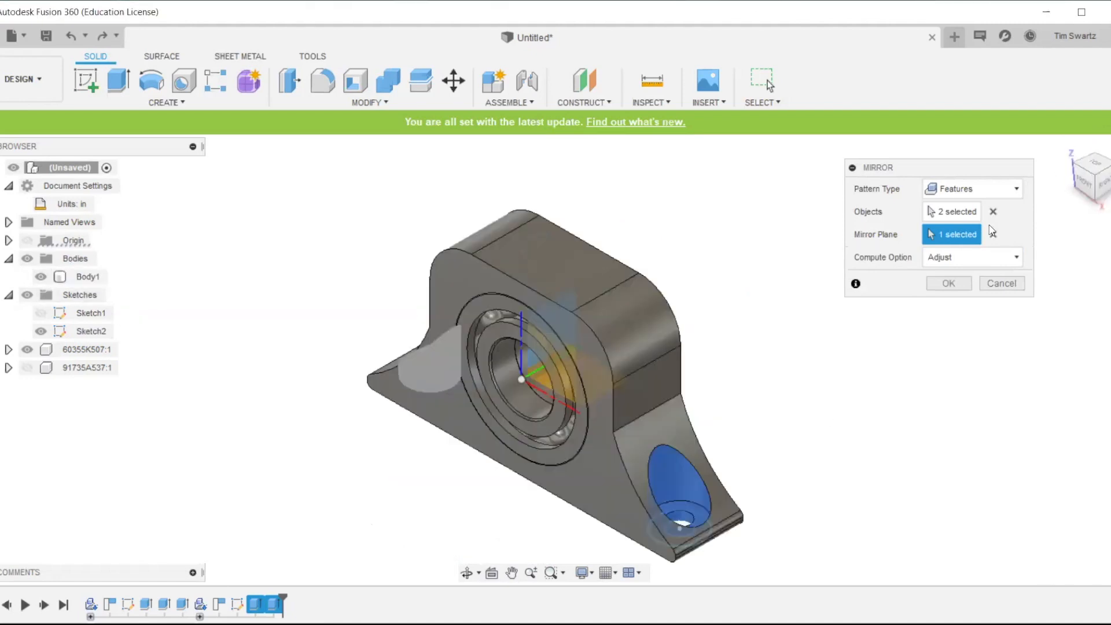
left_click(1090, 166)
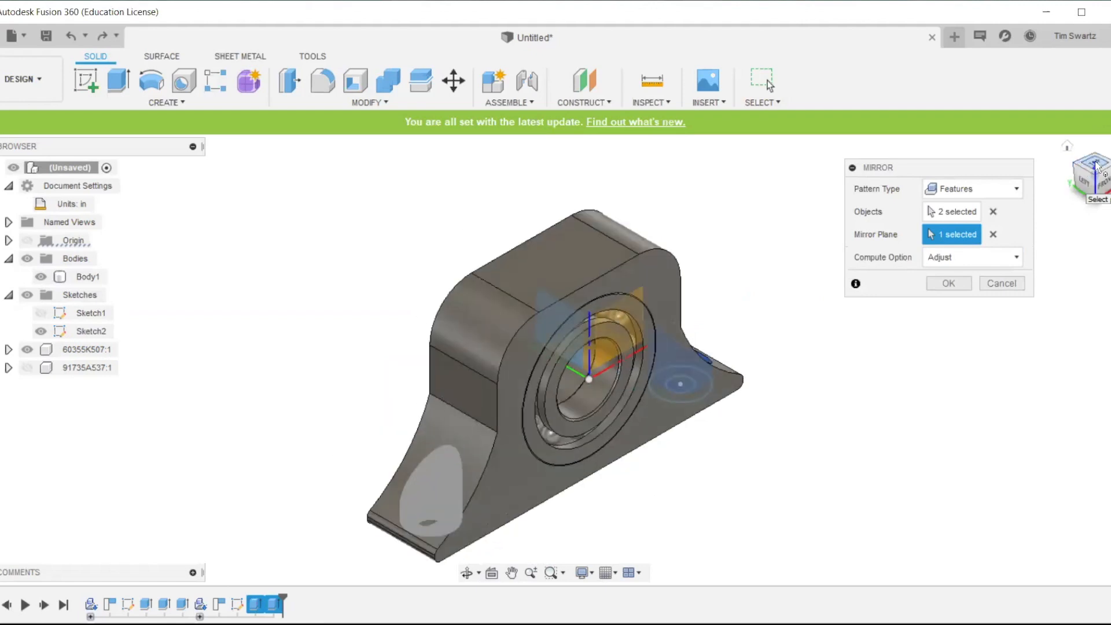
left_click(1095, 167)
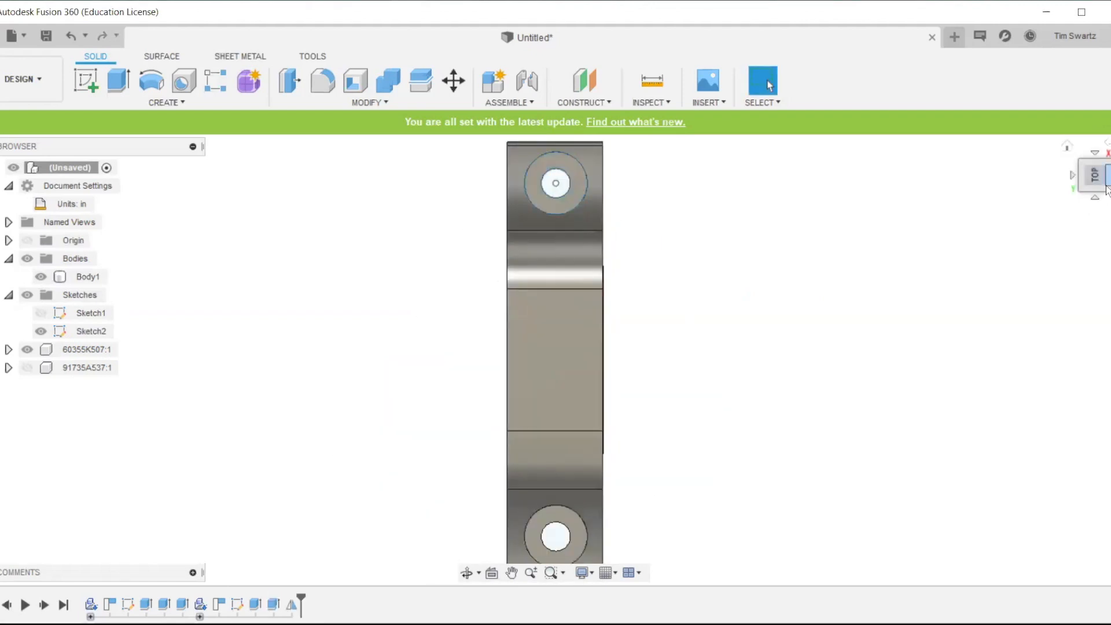
left_click(1067, 147)
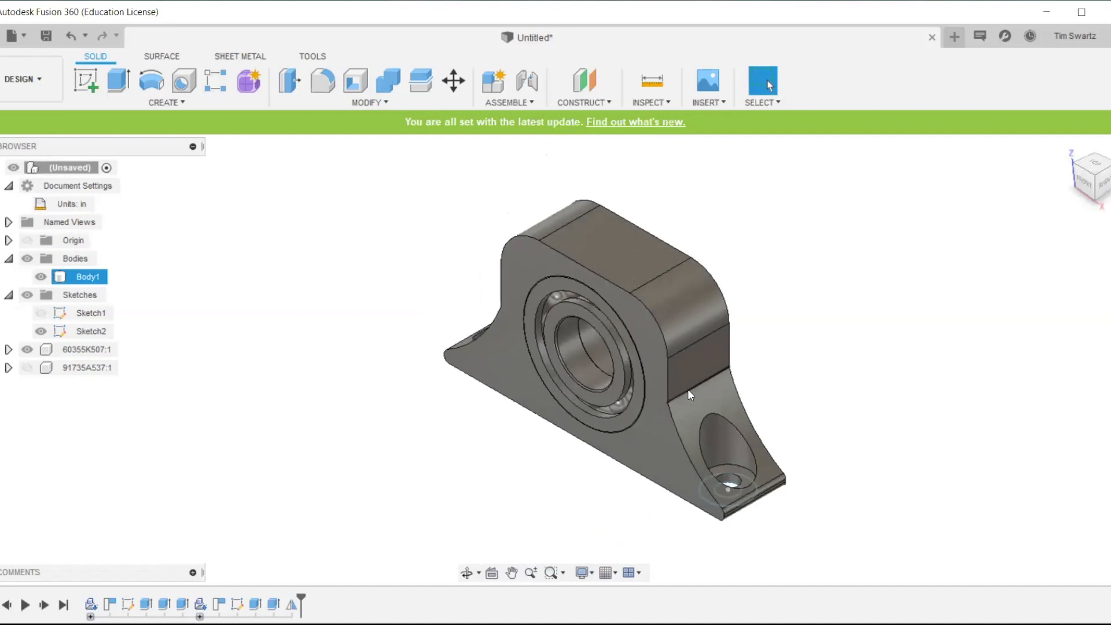